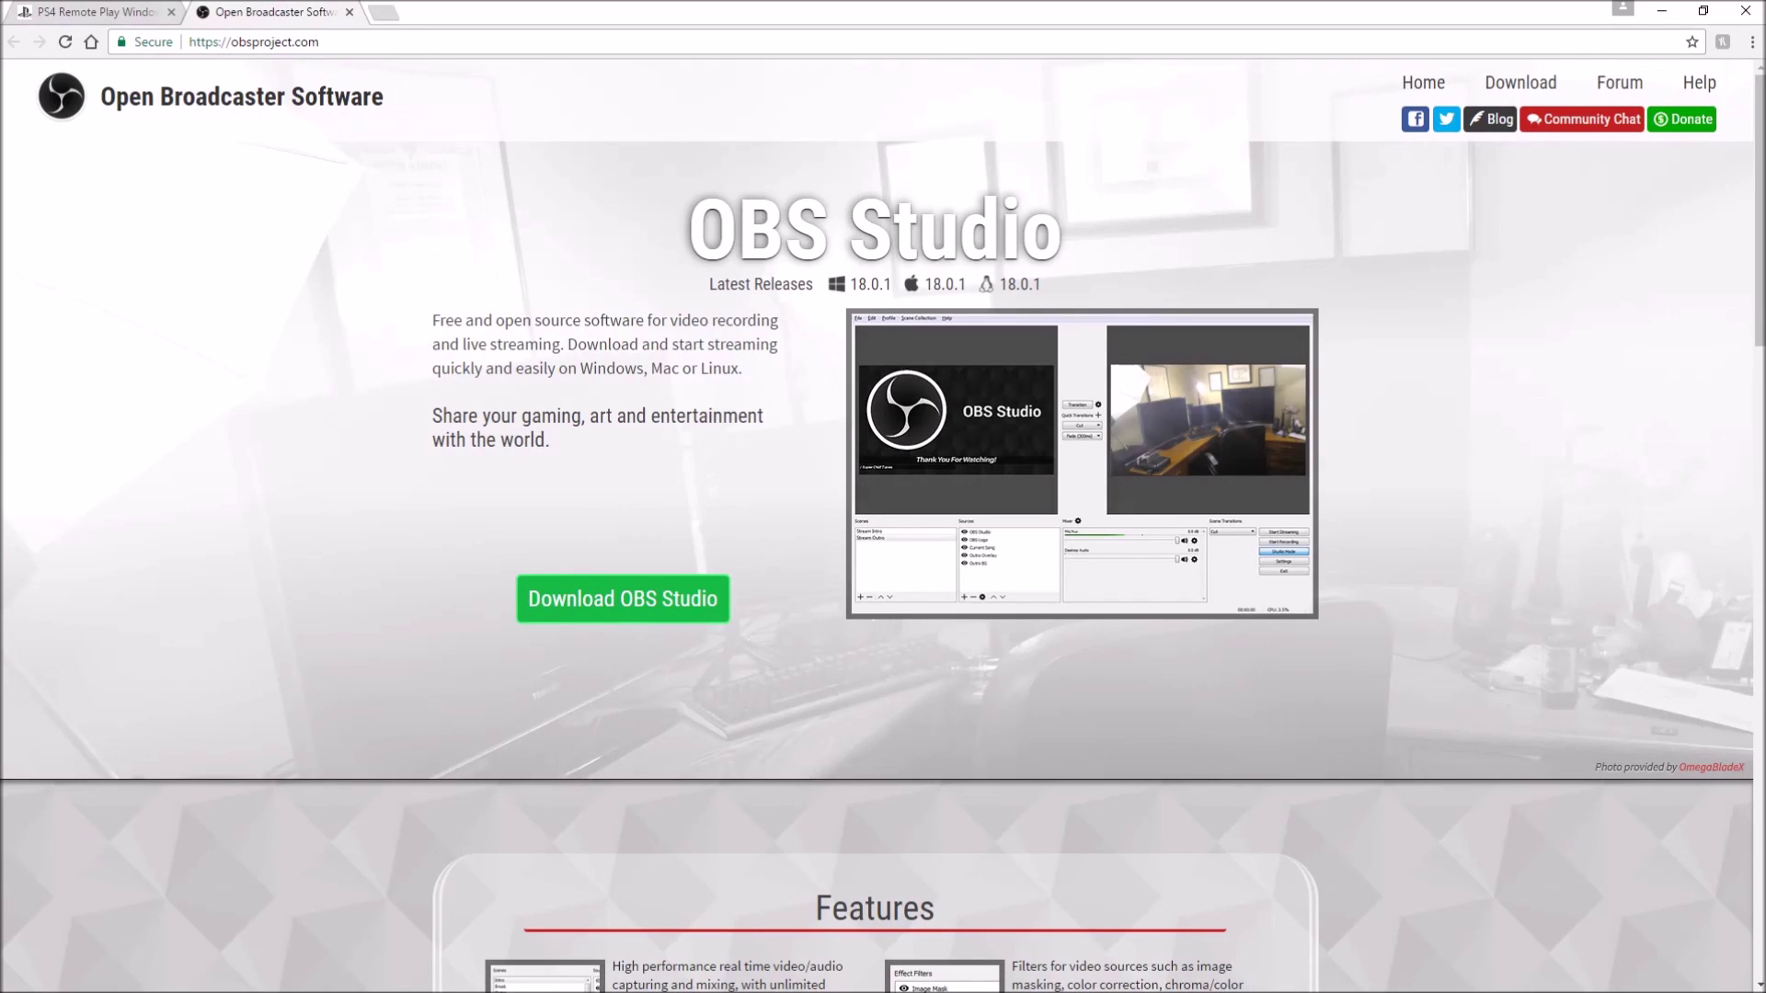
Switch Chrome to the PS4 Remote Play download tab and select its page heading
mouse_move(193, 97)
left_mouse_down()
mouse_move(383, 97)
mouse_move(99, 96)
left_mouse_up()
left_click(384, 98)
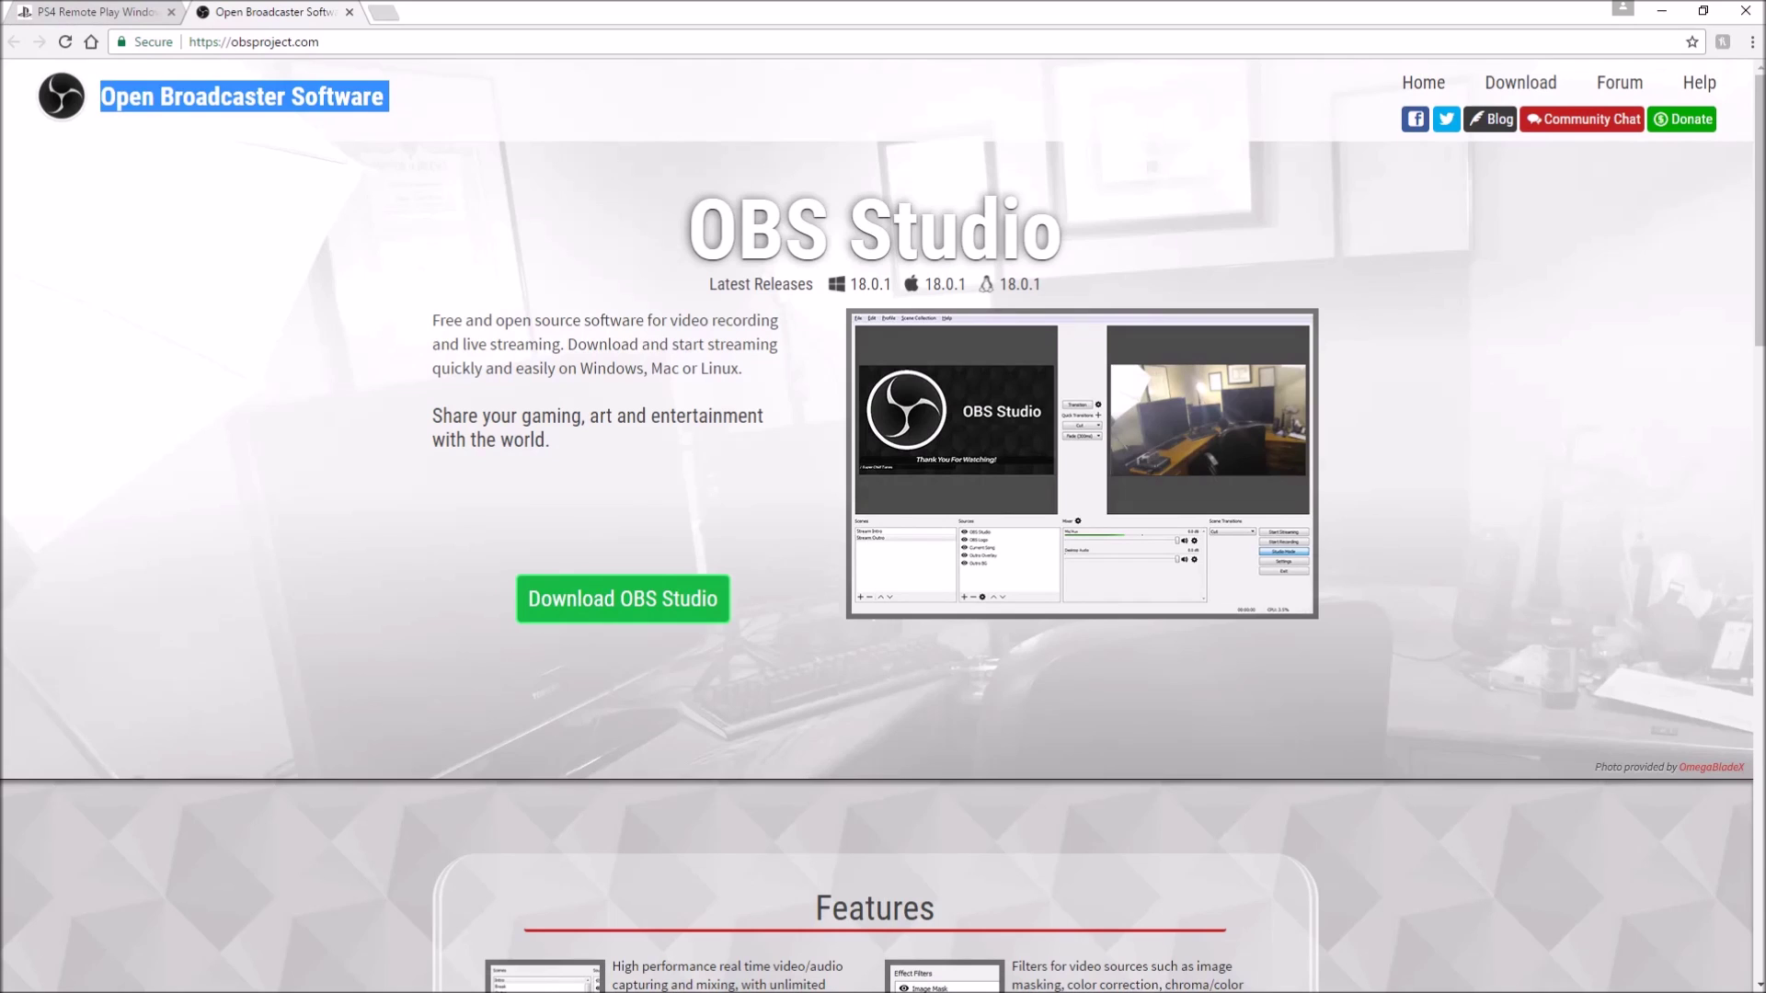
left_click(99, 98)
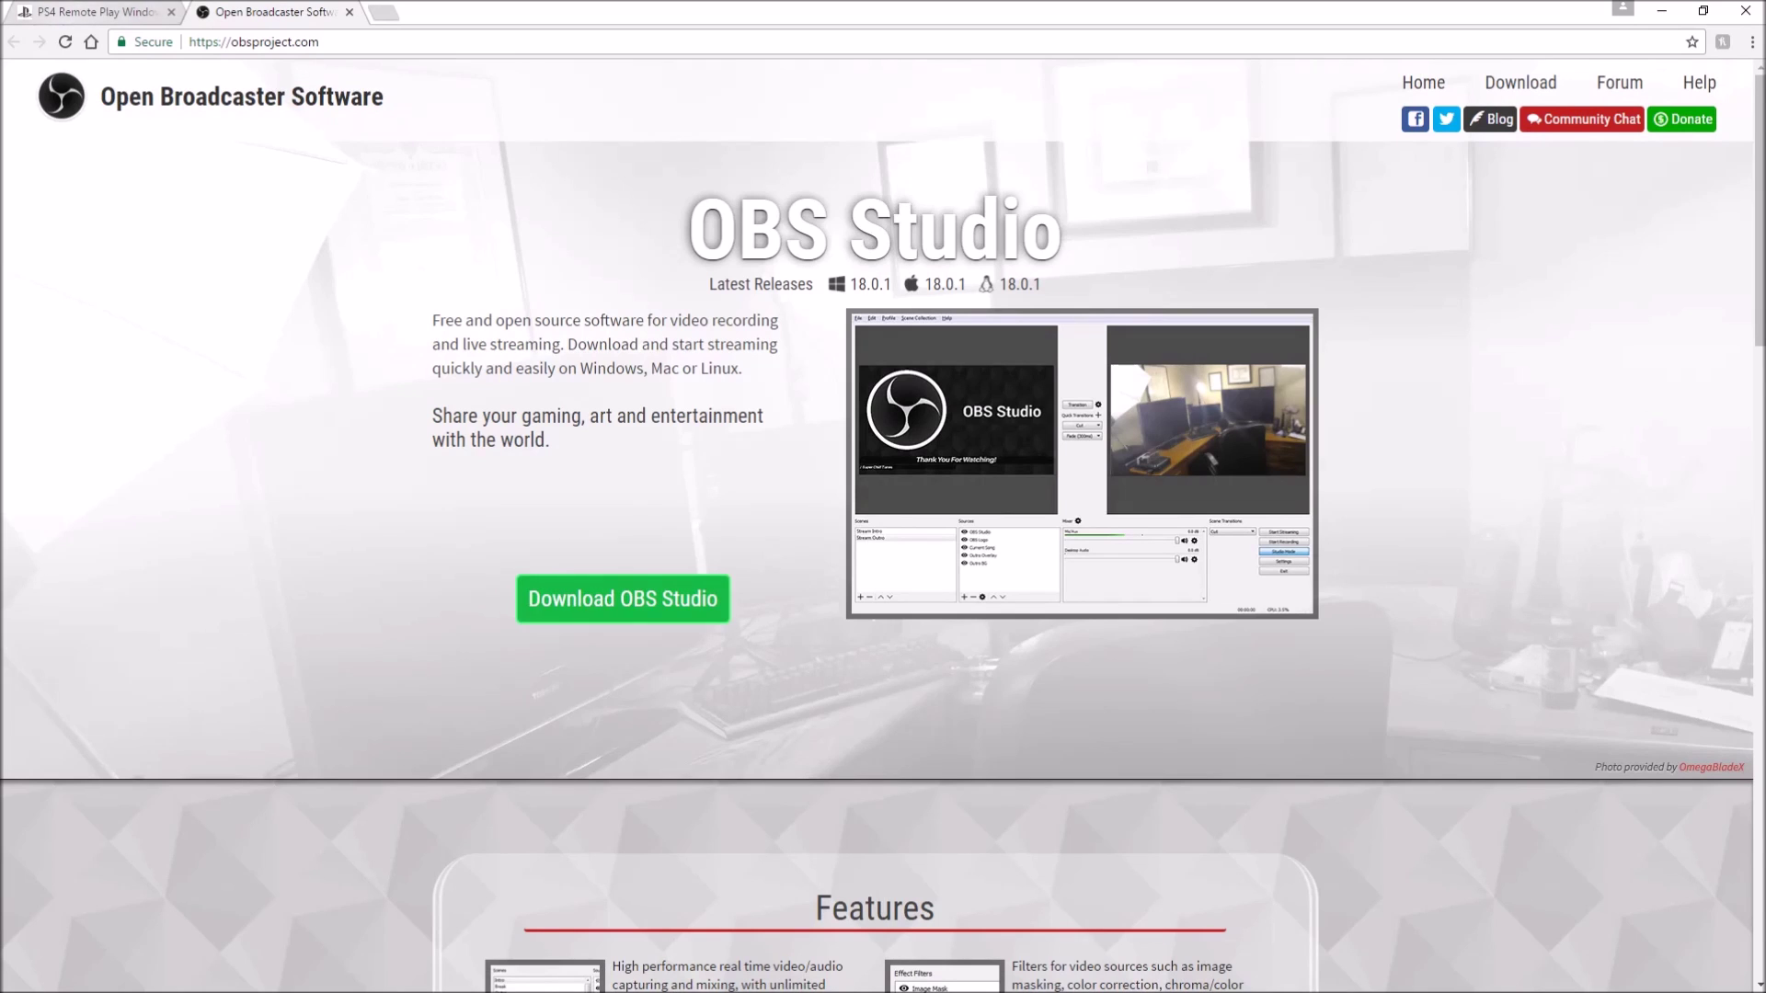
key("ctrl+shift+Tab")
left_click_drag(1007, 243, 807, 243)
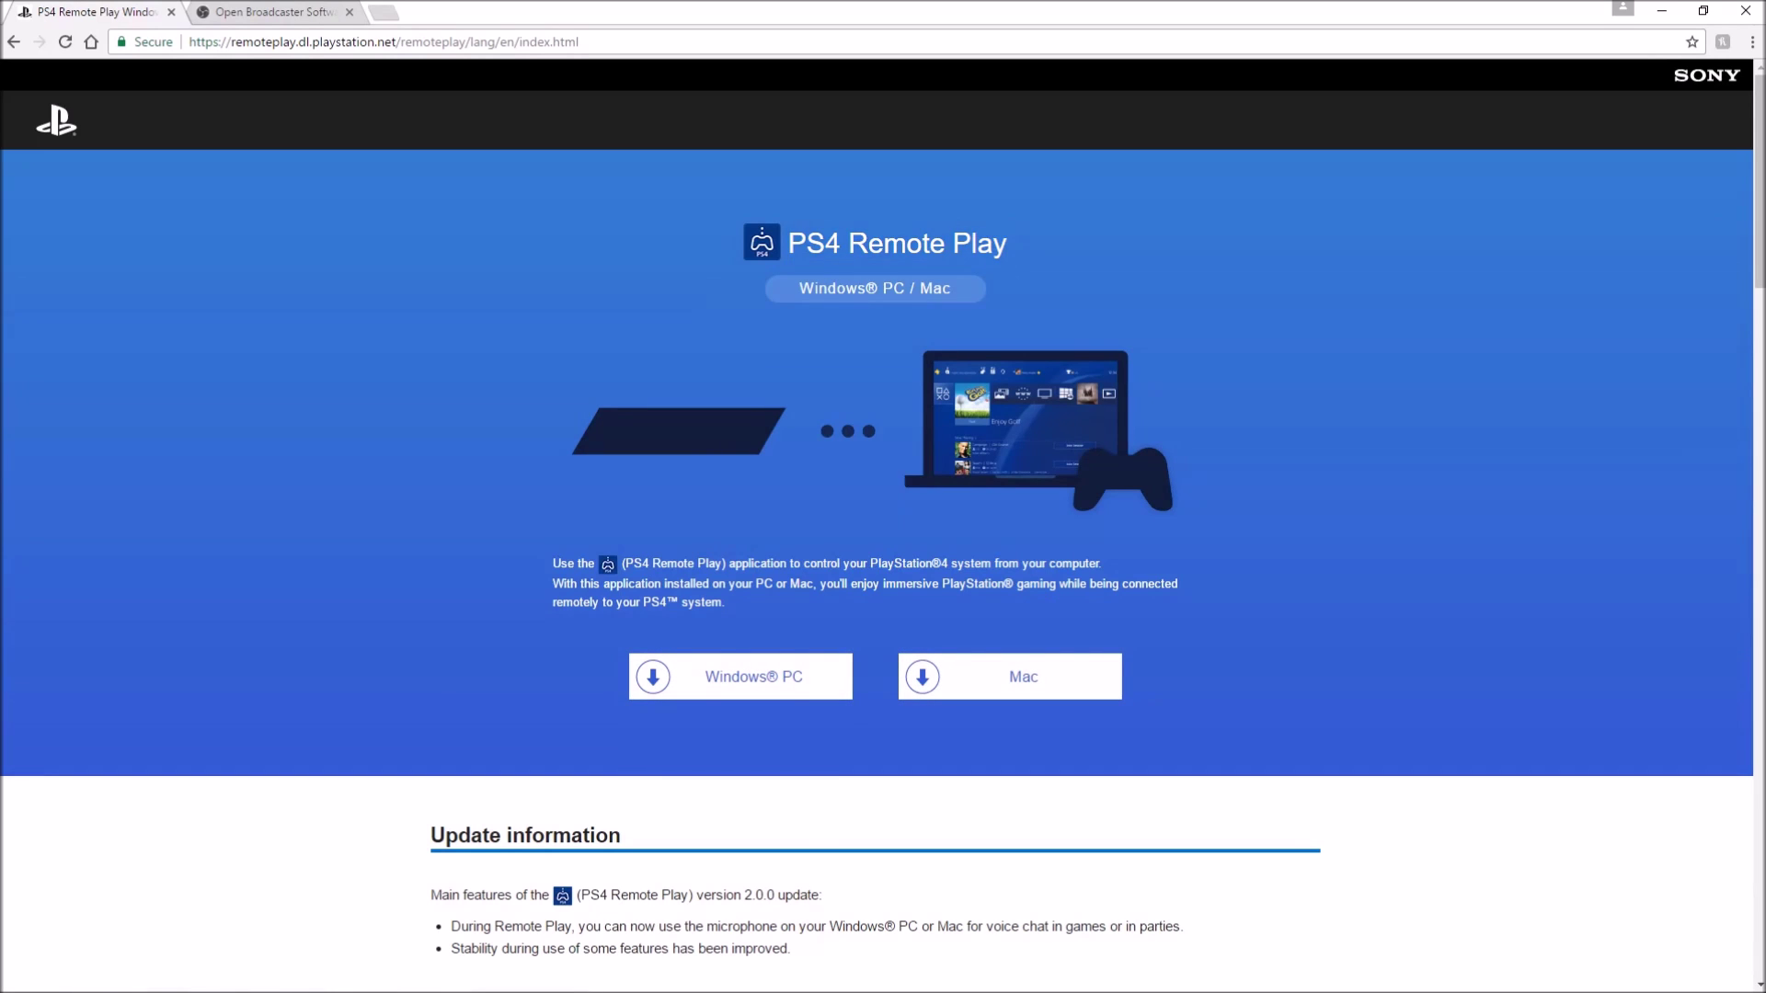
Launch PS4 Remote Play, continue Skyrim from the last save, then start OBS Studio
key("super")
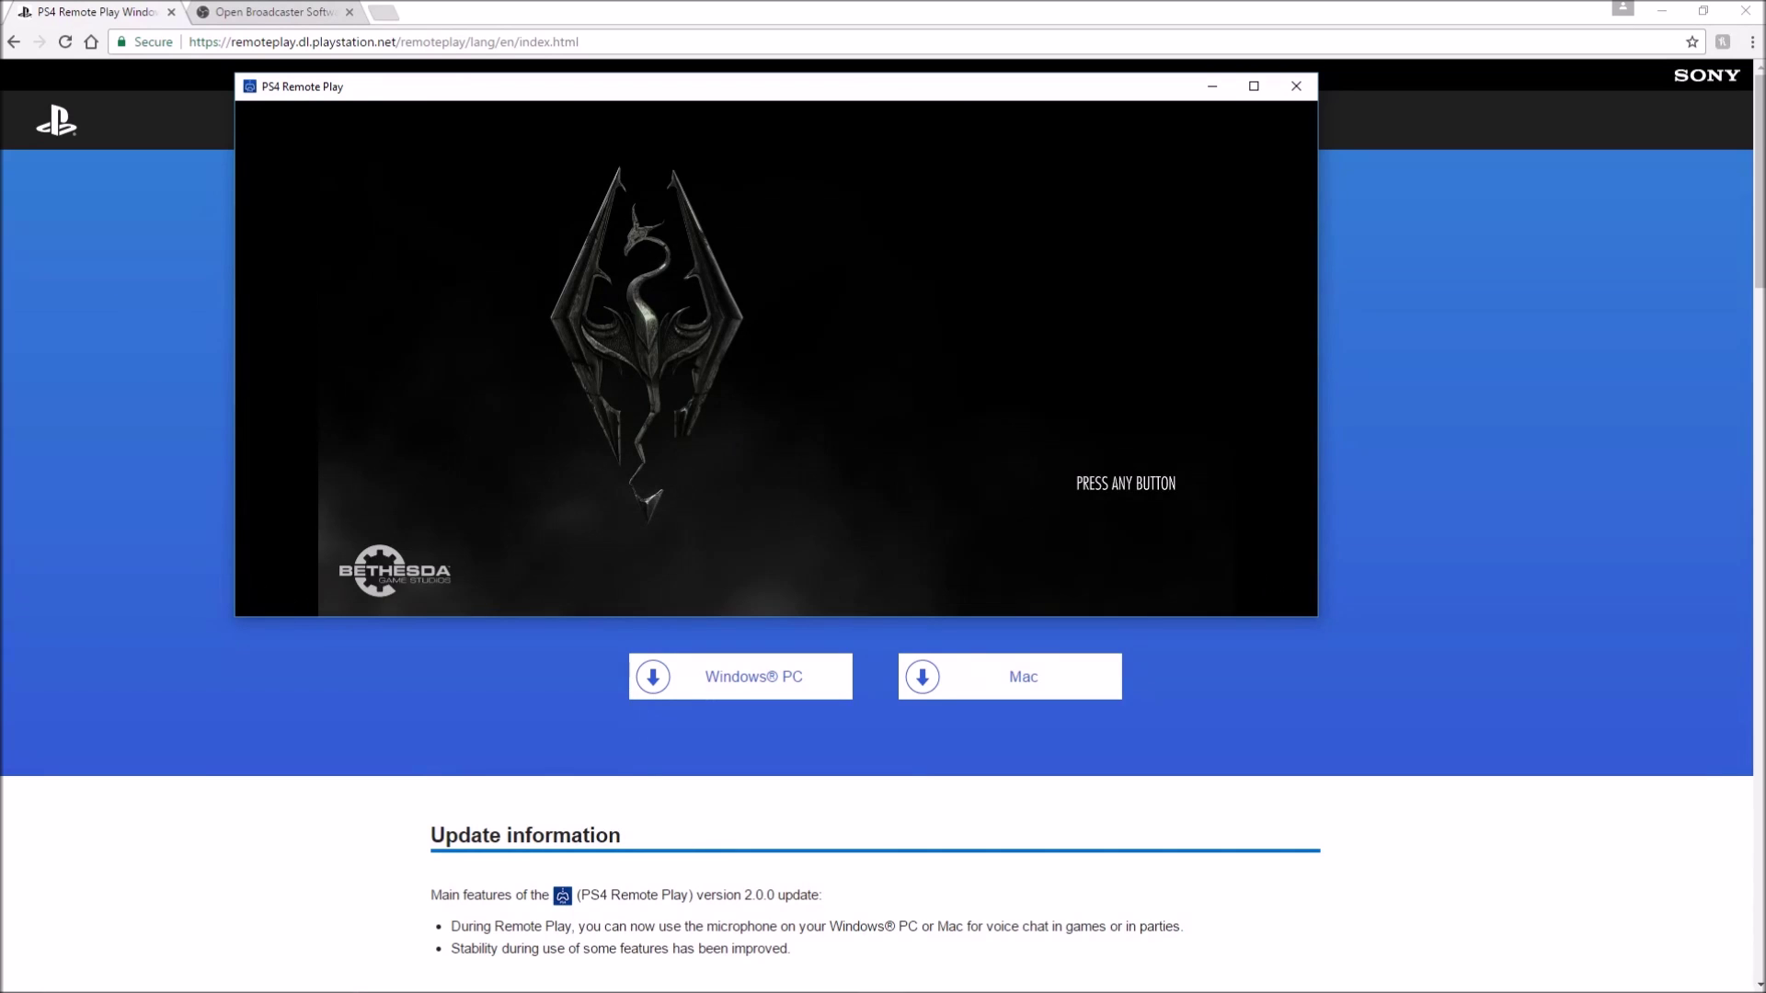
key("Return")
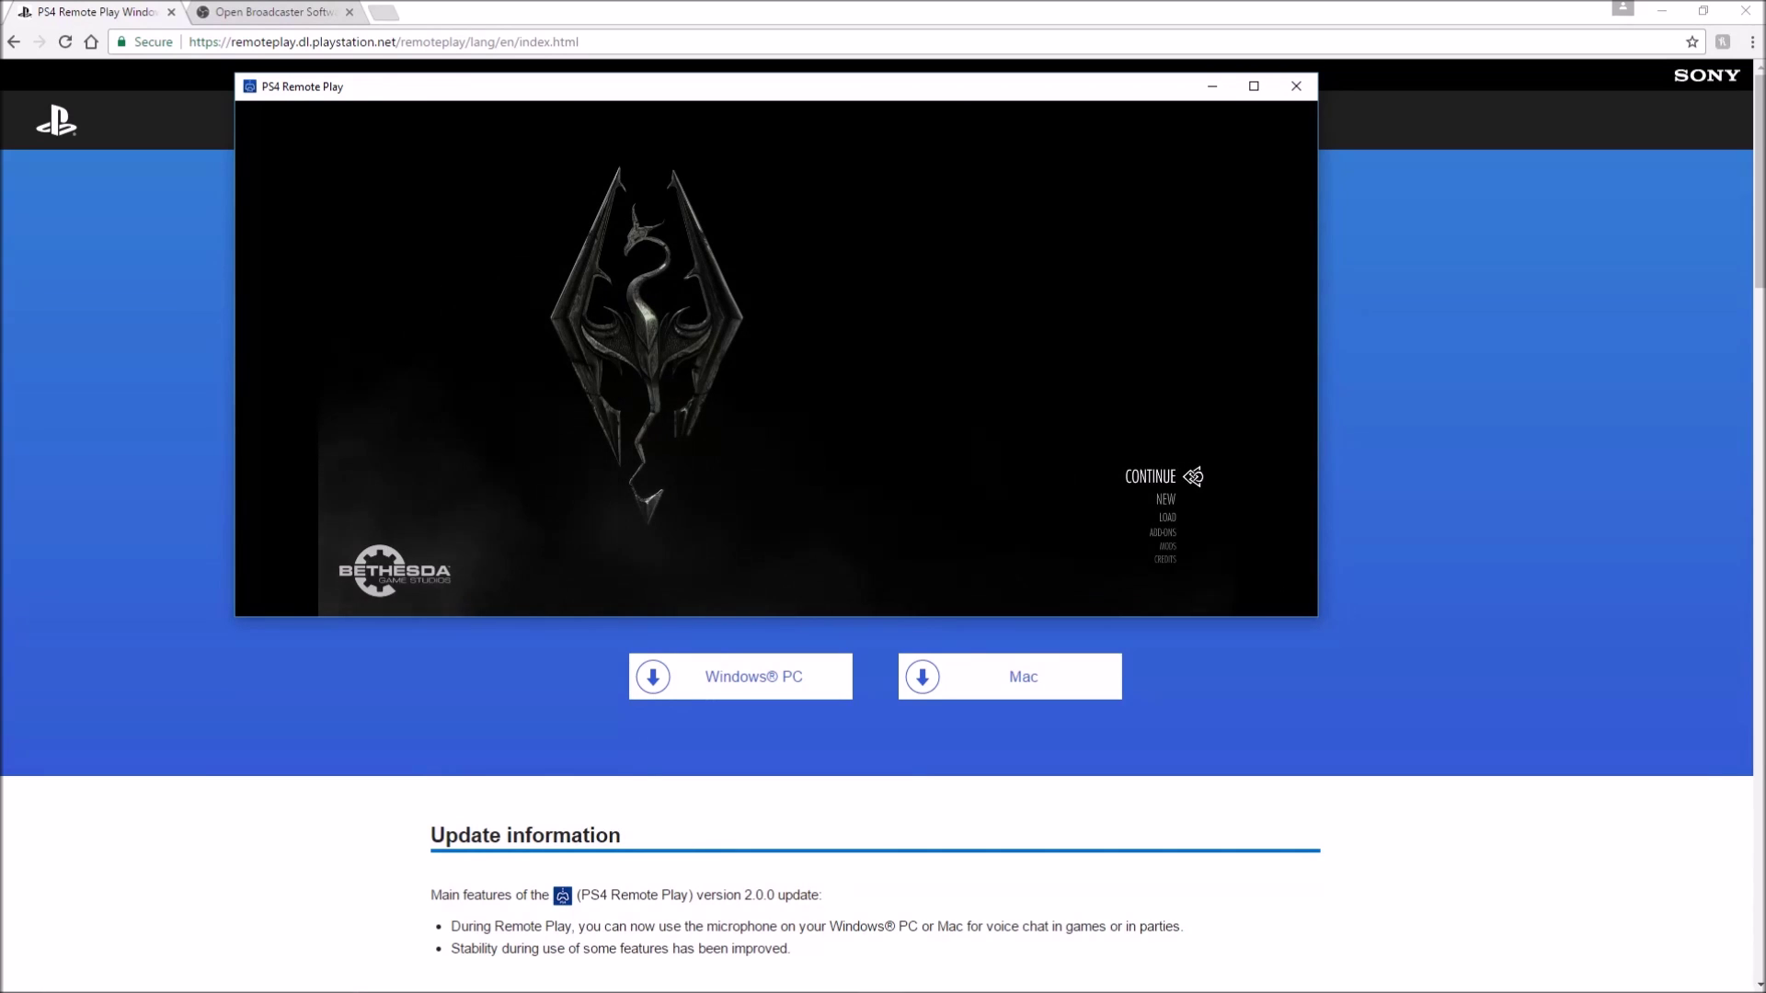
key("Return")
key("Return")
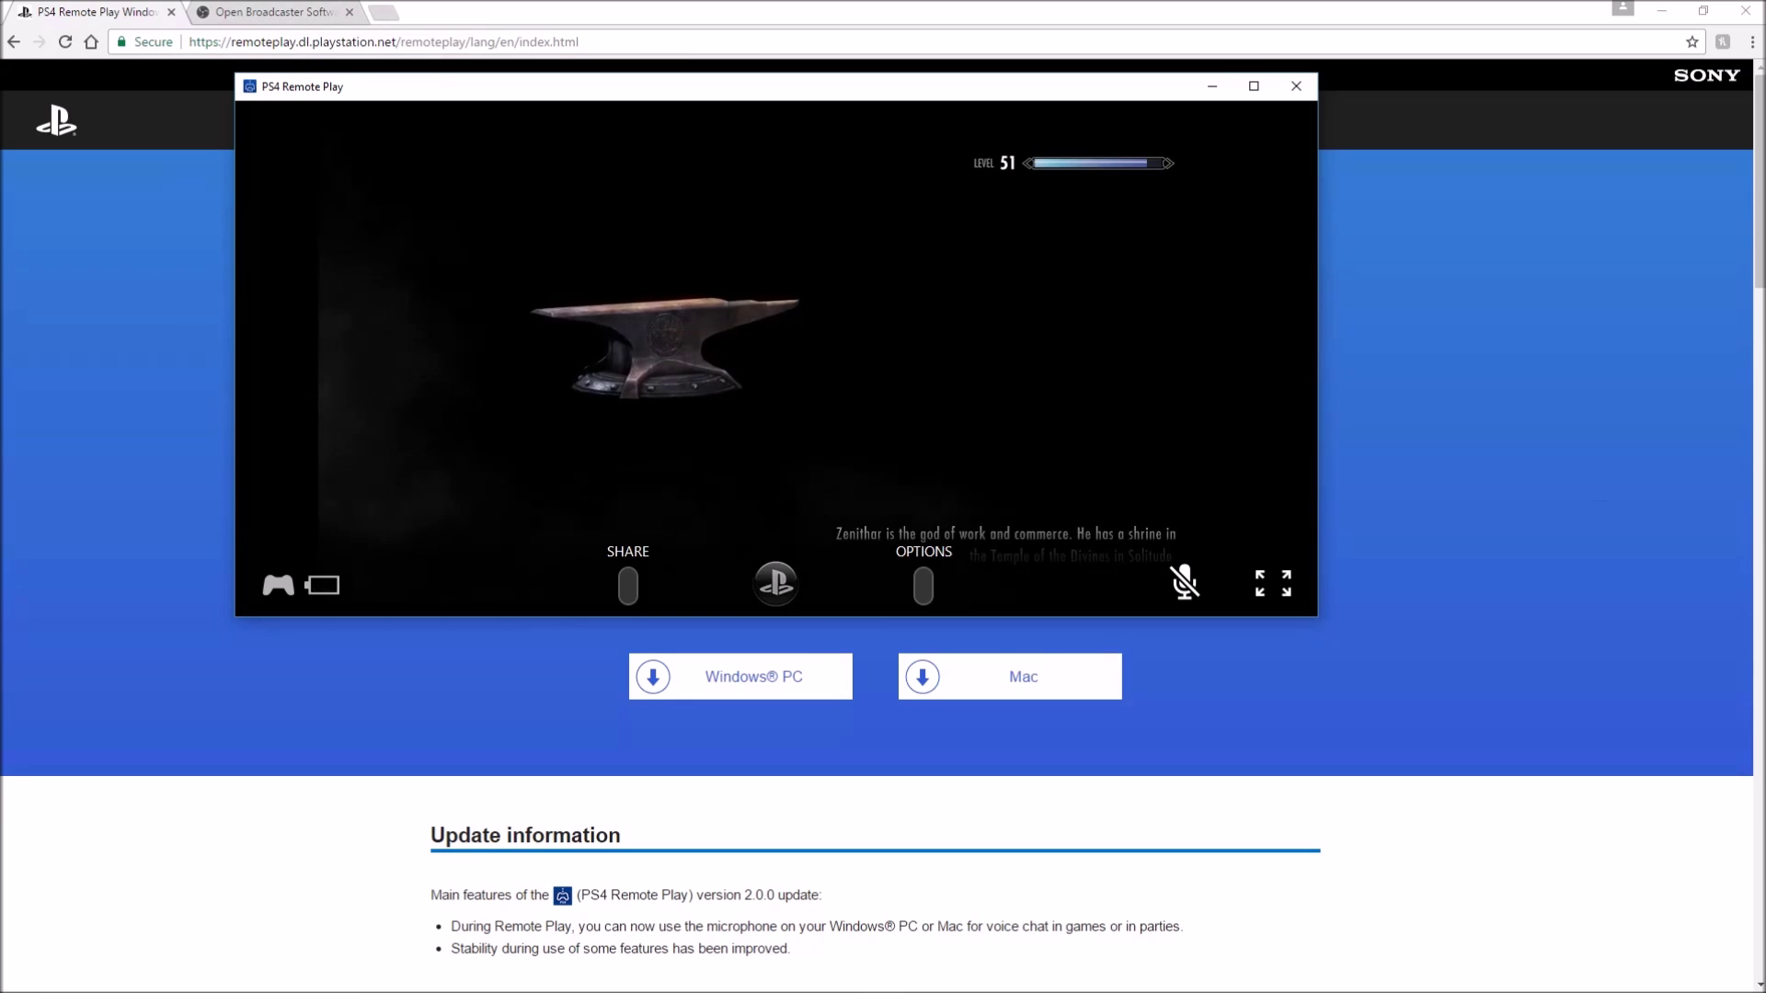
key("super")
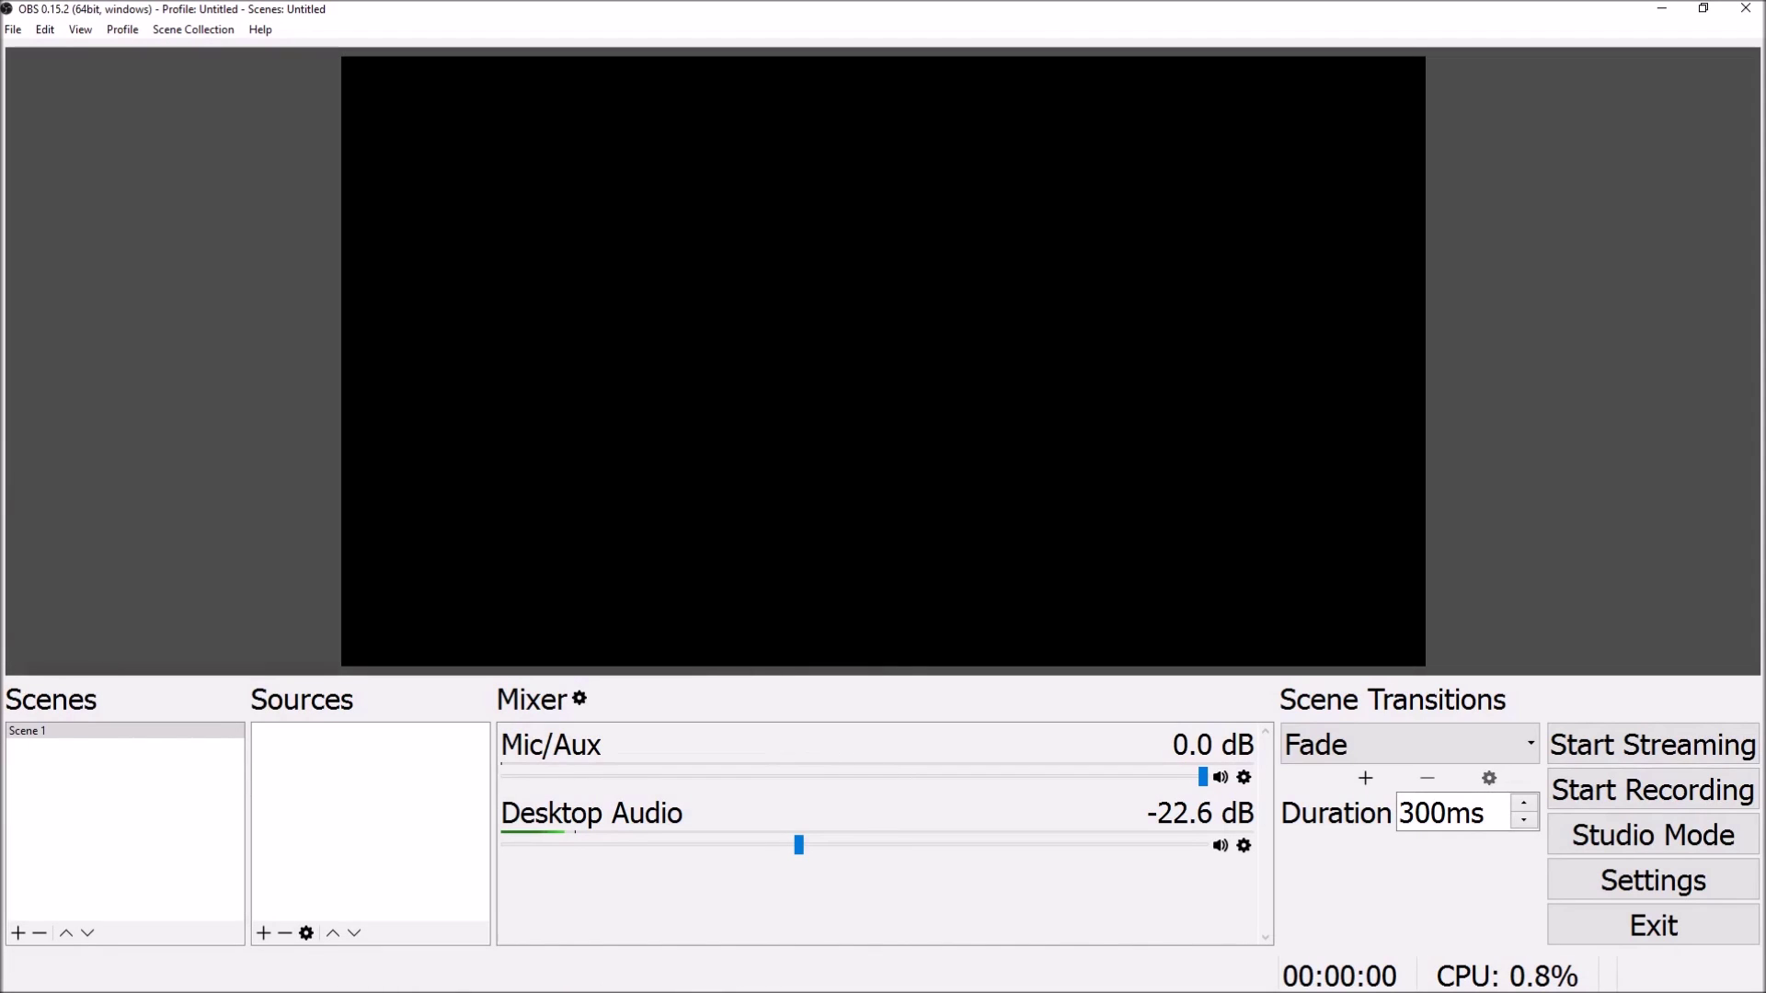
Add a Window Capture source set to capture [RemotePlay.exe]: PS4 Remote Play
right_click(364, 759)
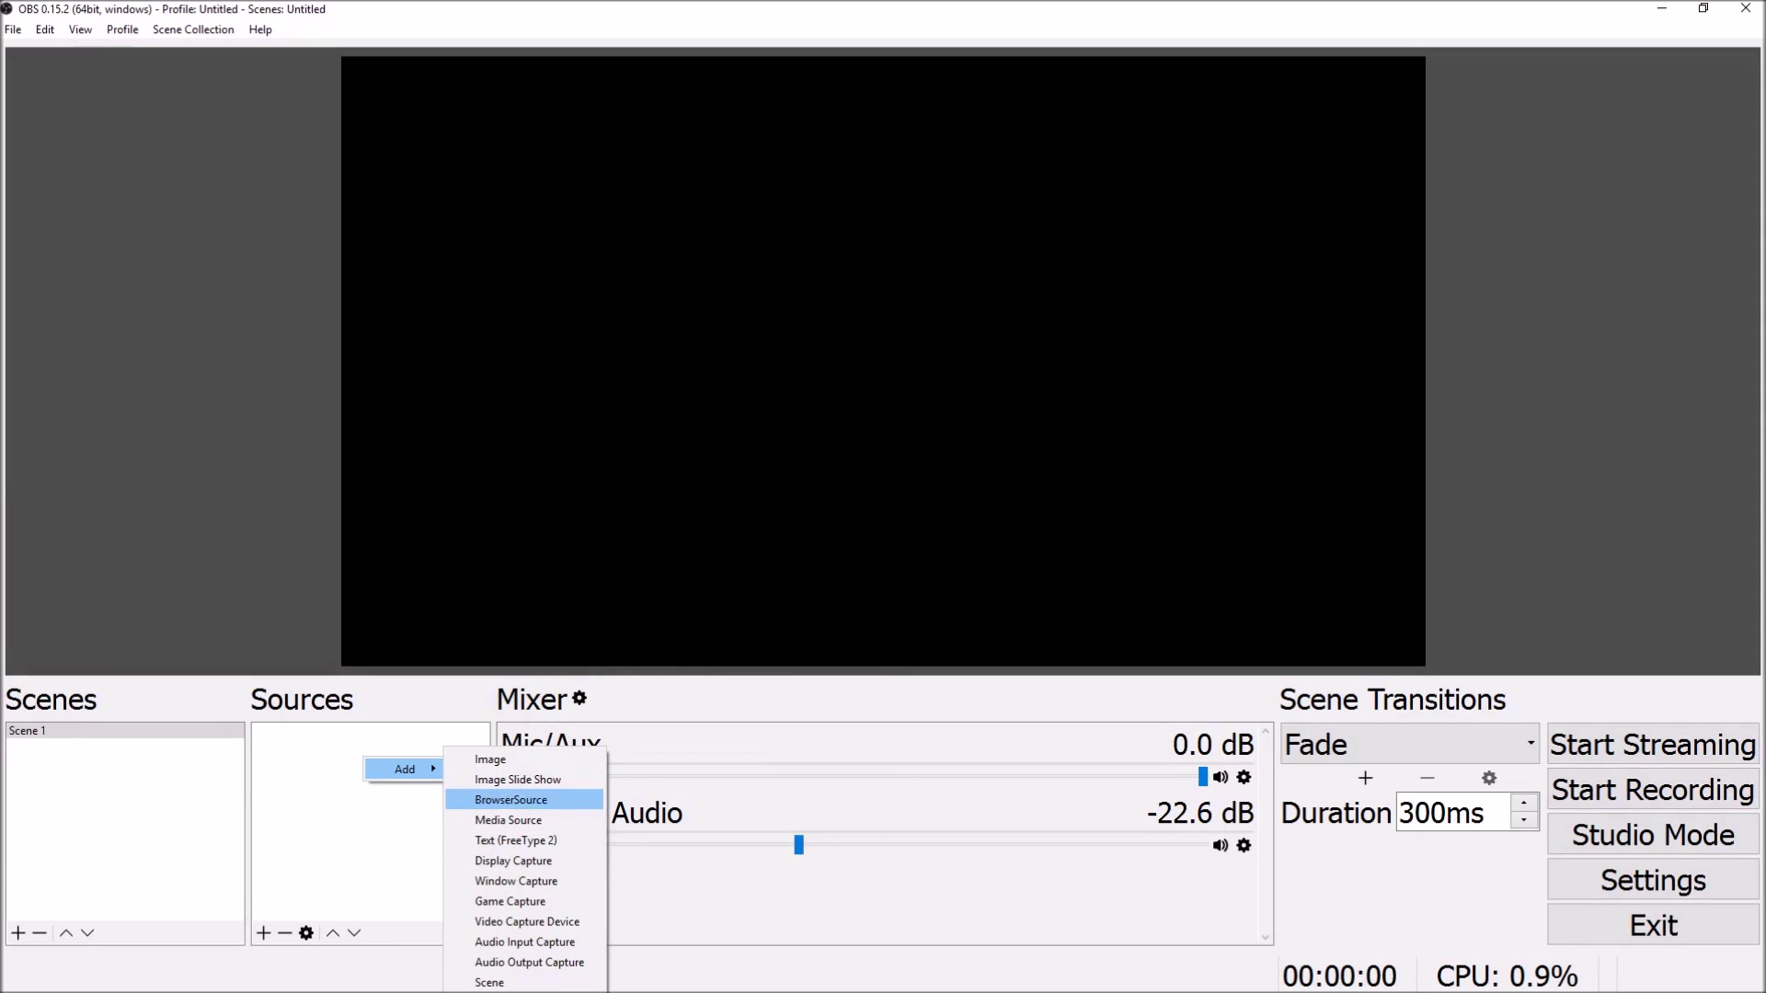
key("Return")
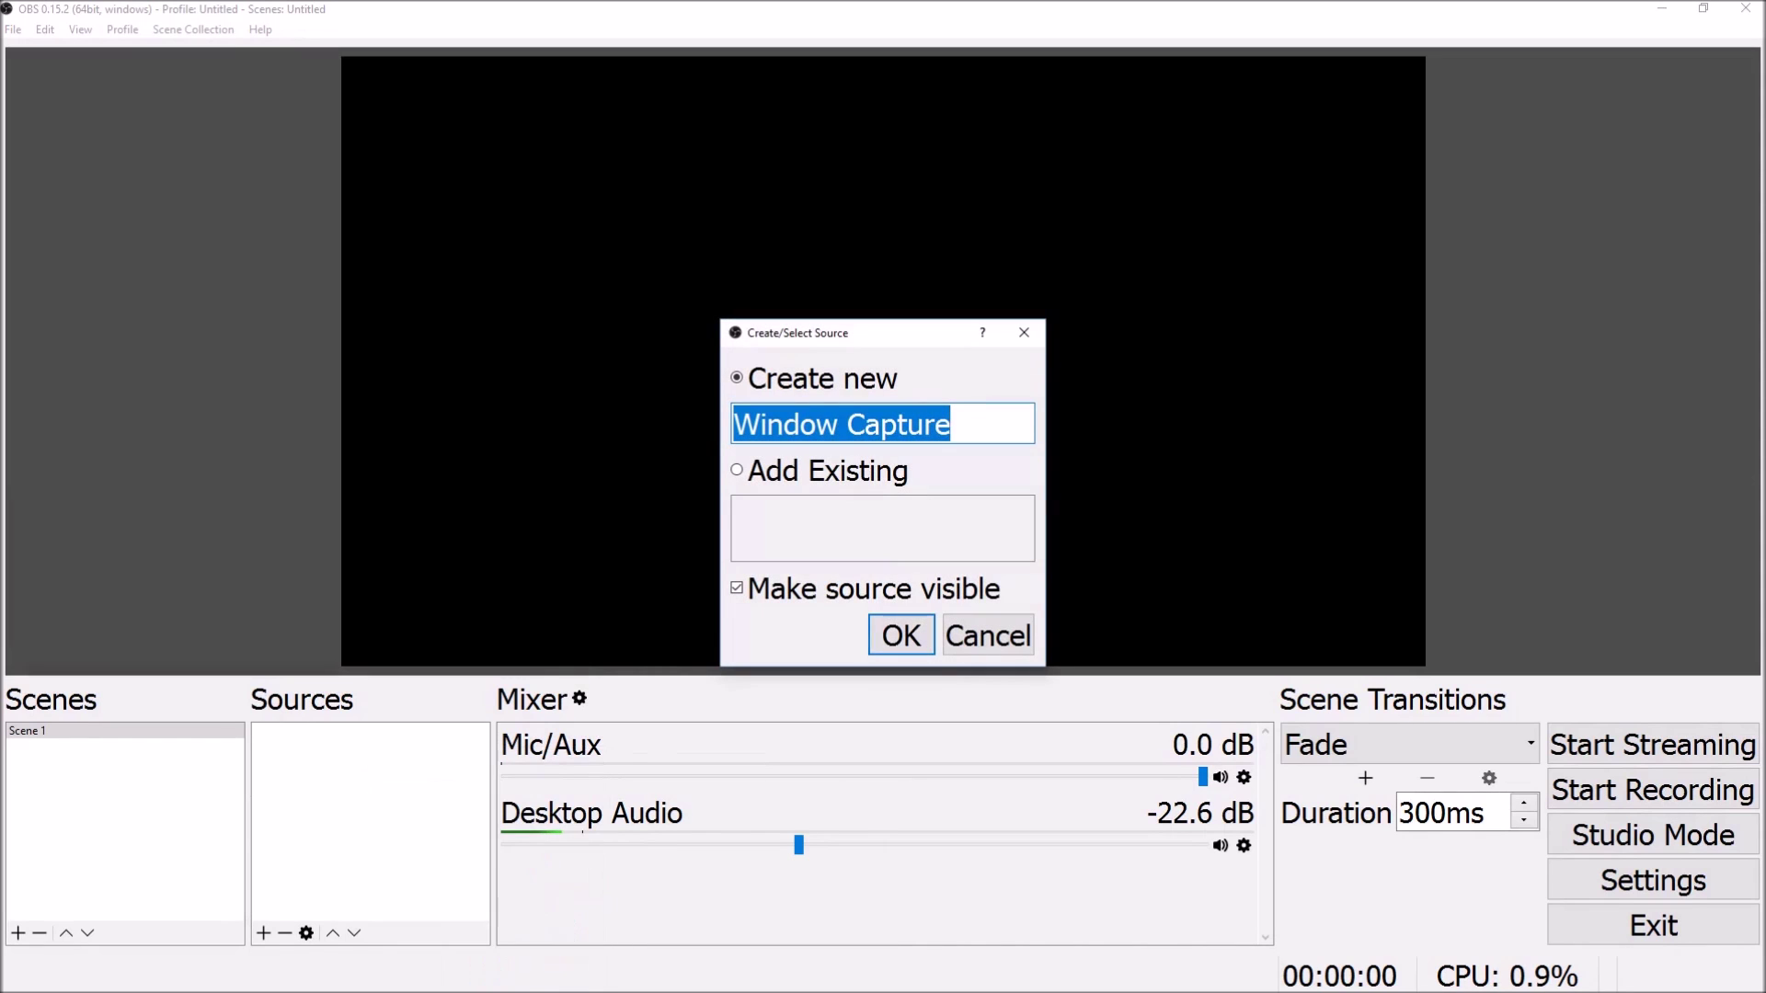
key("Return")
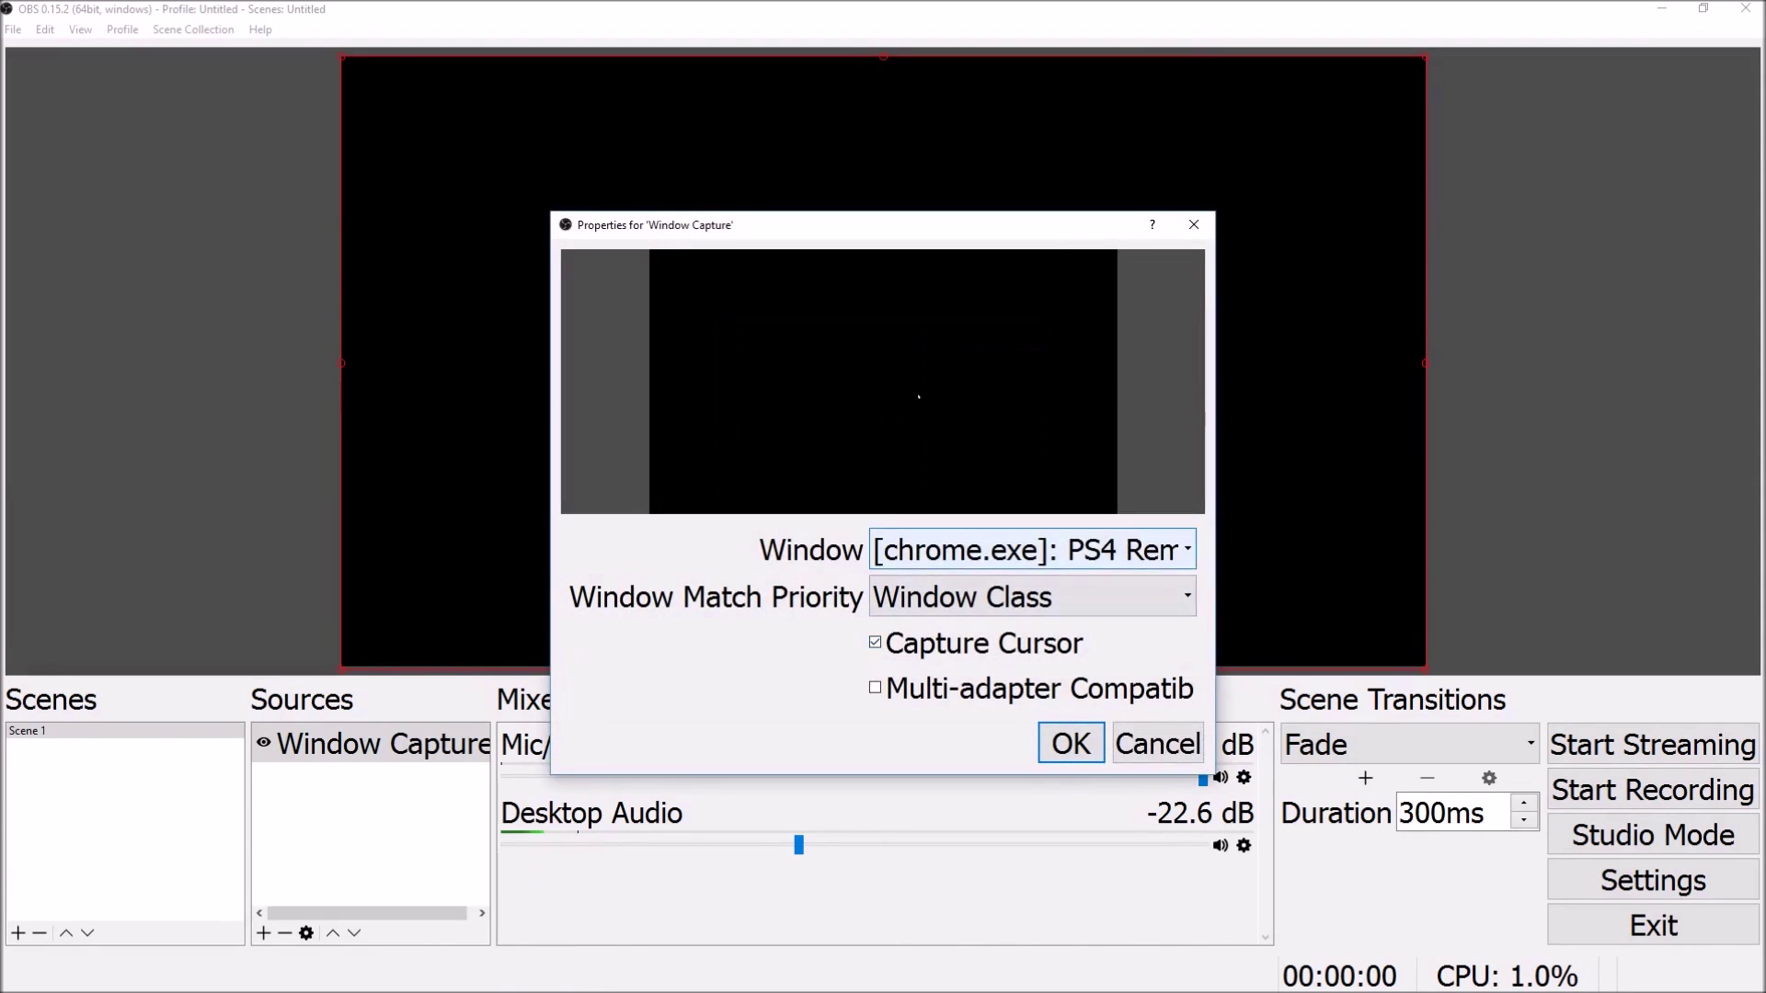
key("alt+Down")
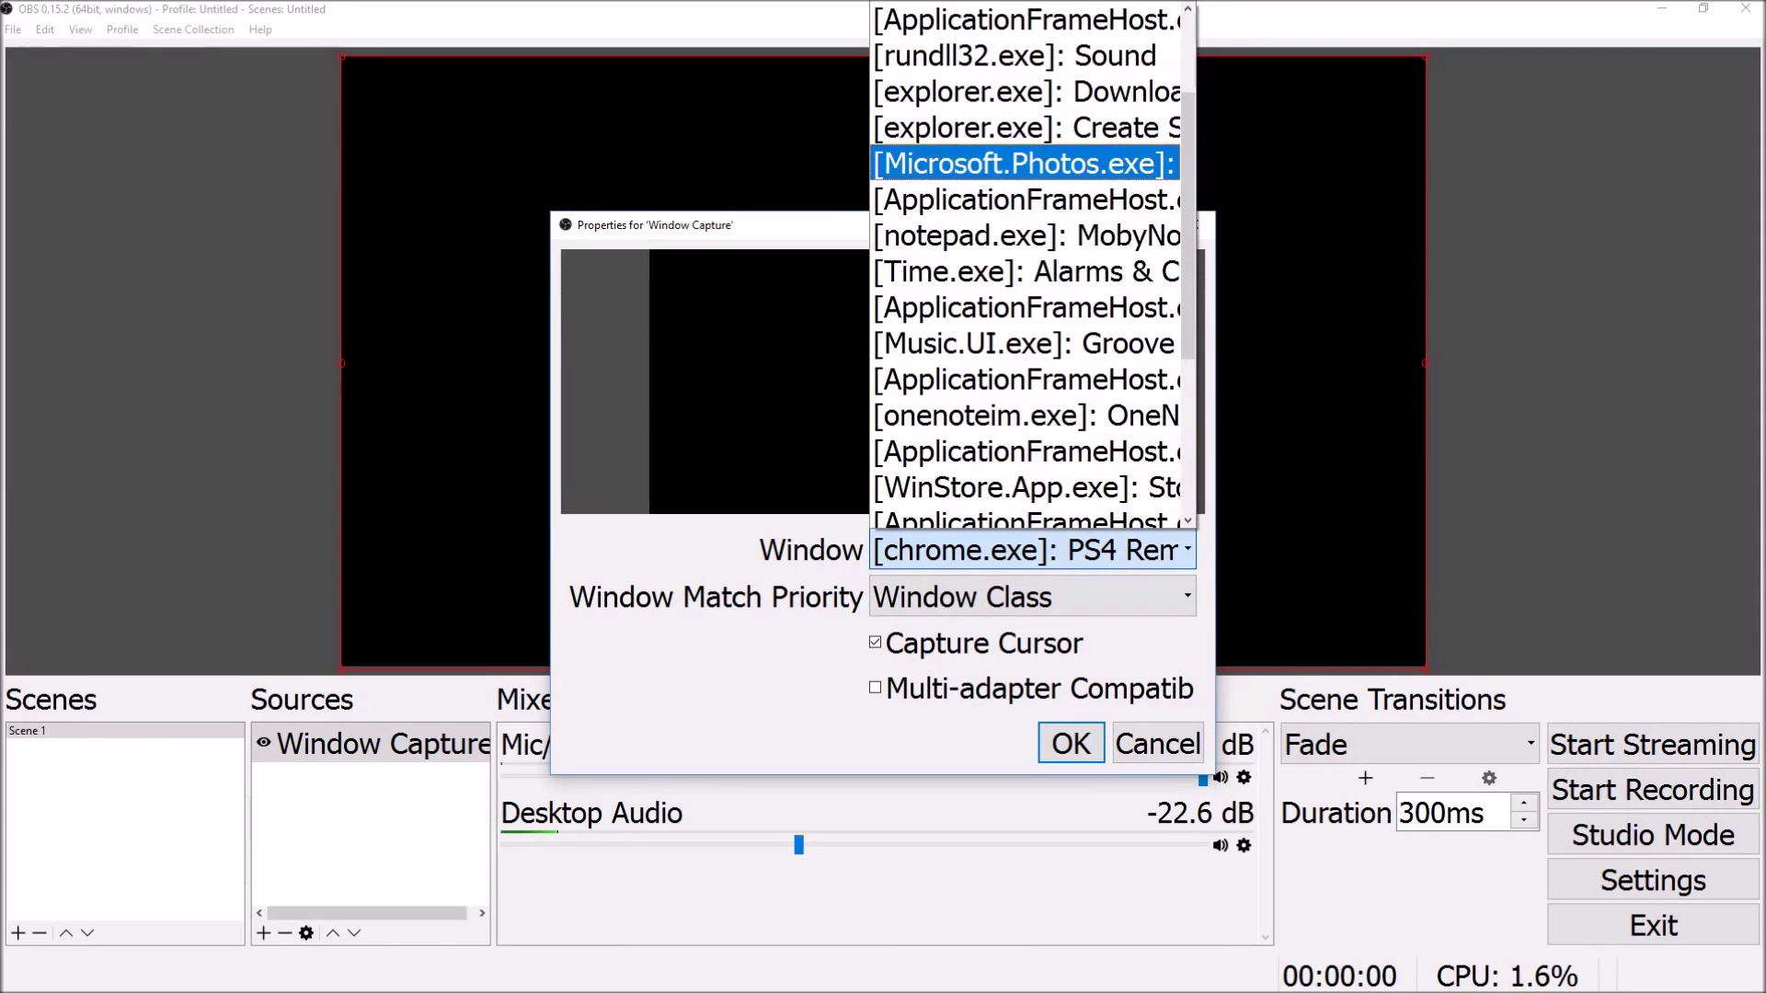
key("Up")
key("Up")
key("Up")
key("Down")
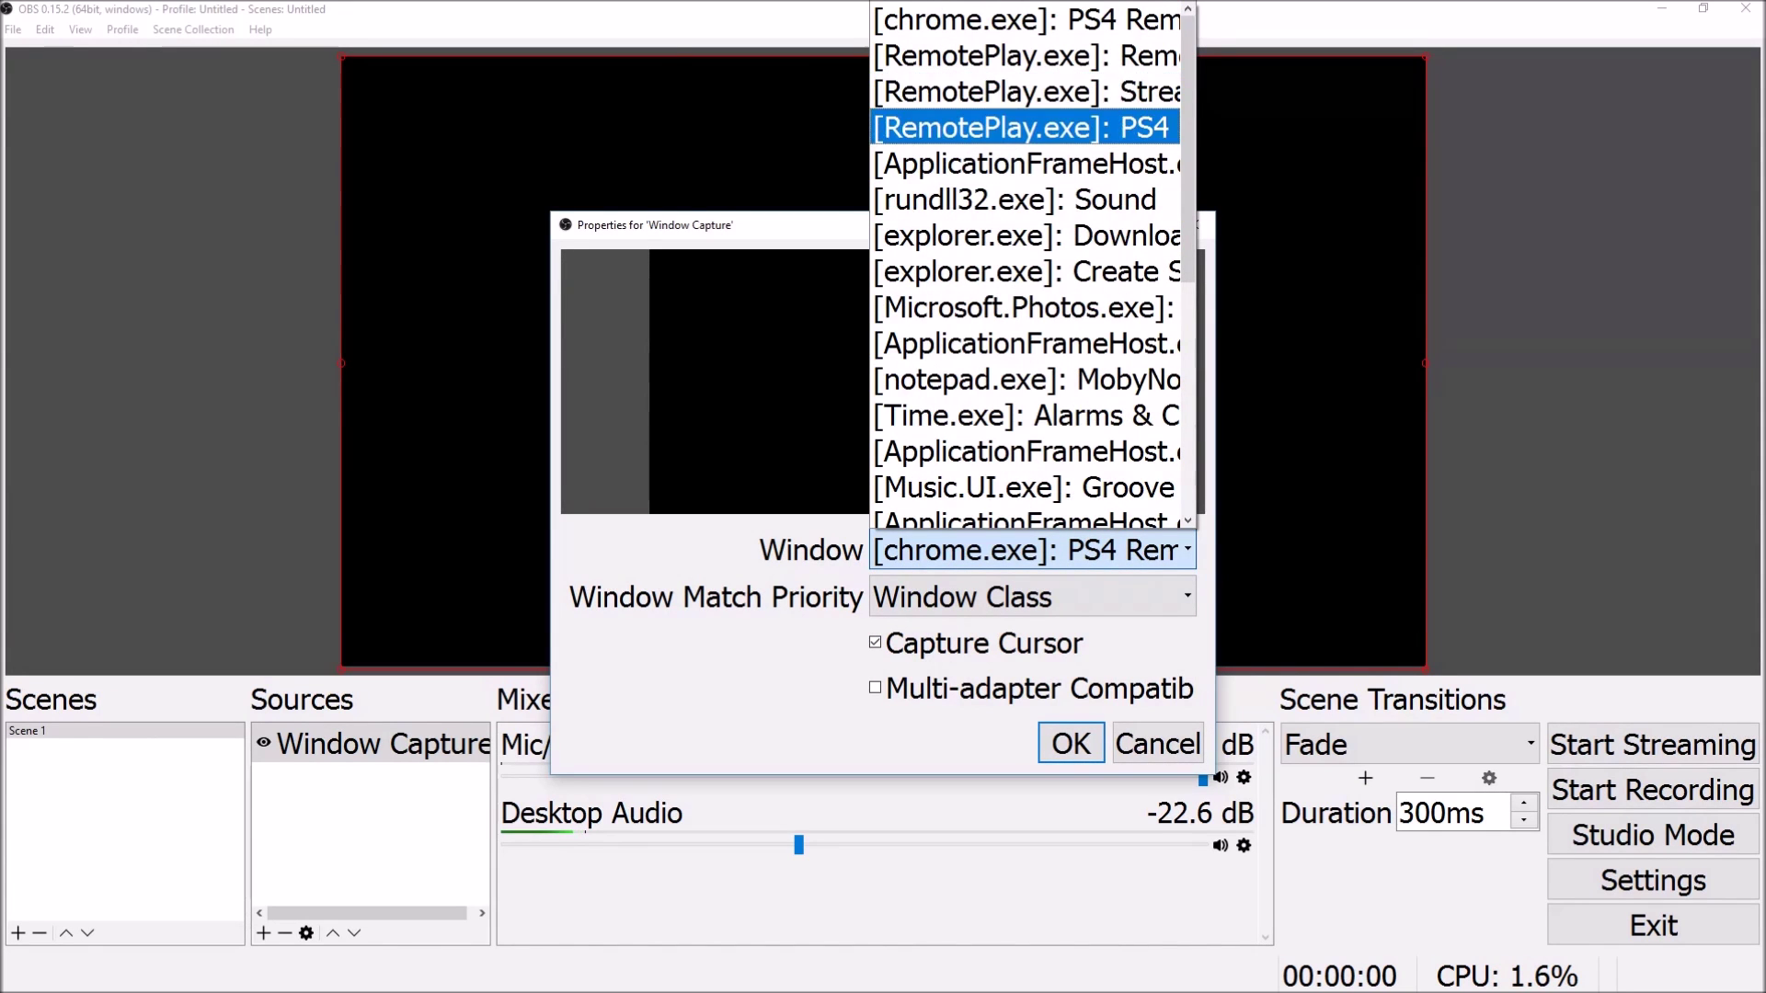
key("Return")
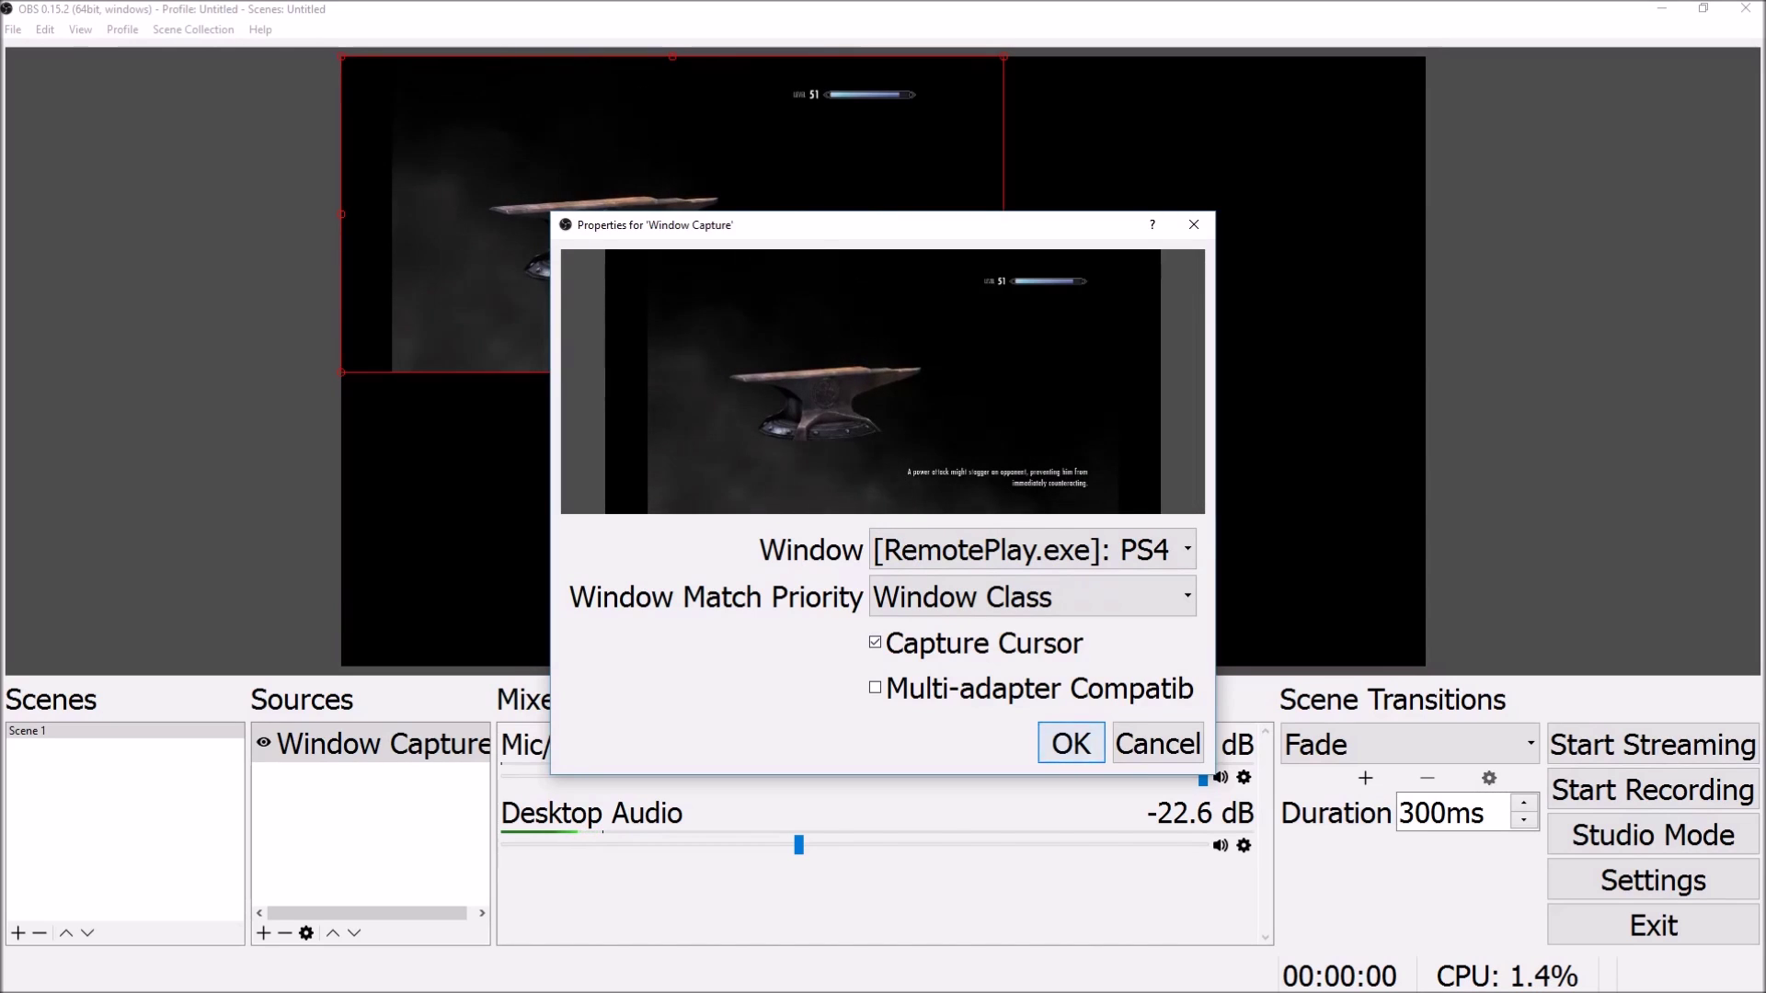
left_click(1070, 744)
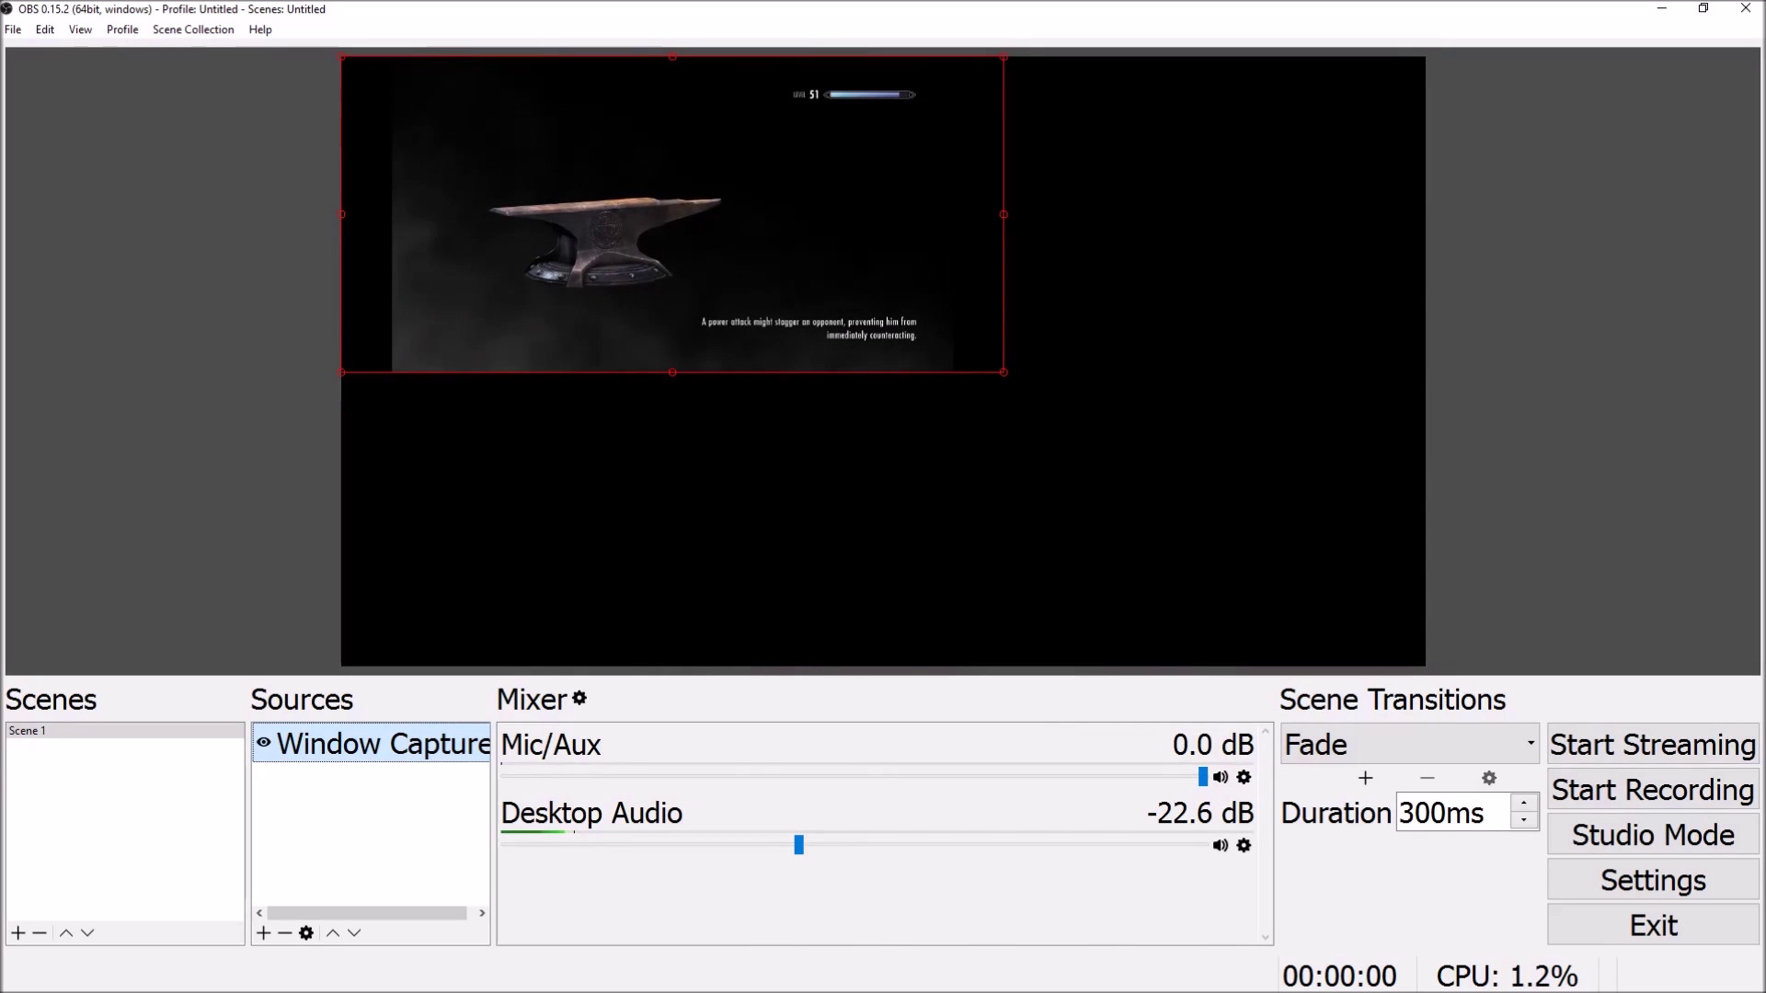
Add an Image source using the tw3 file from Downloads > Overlays
right_click(401, 788)
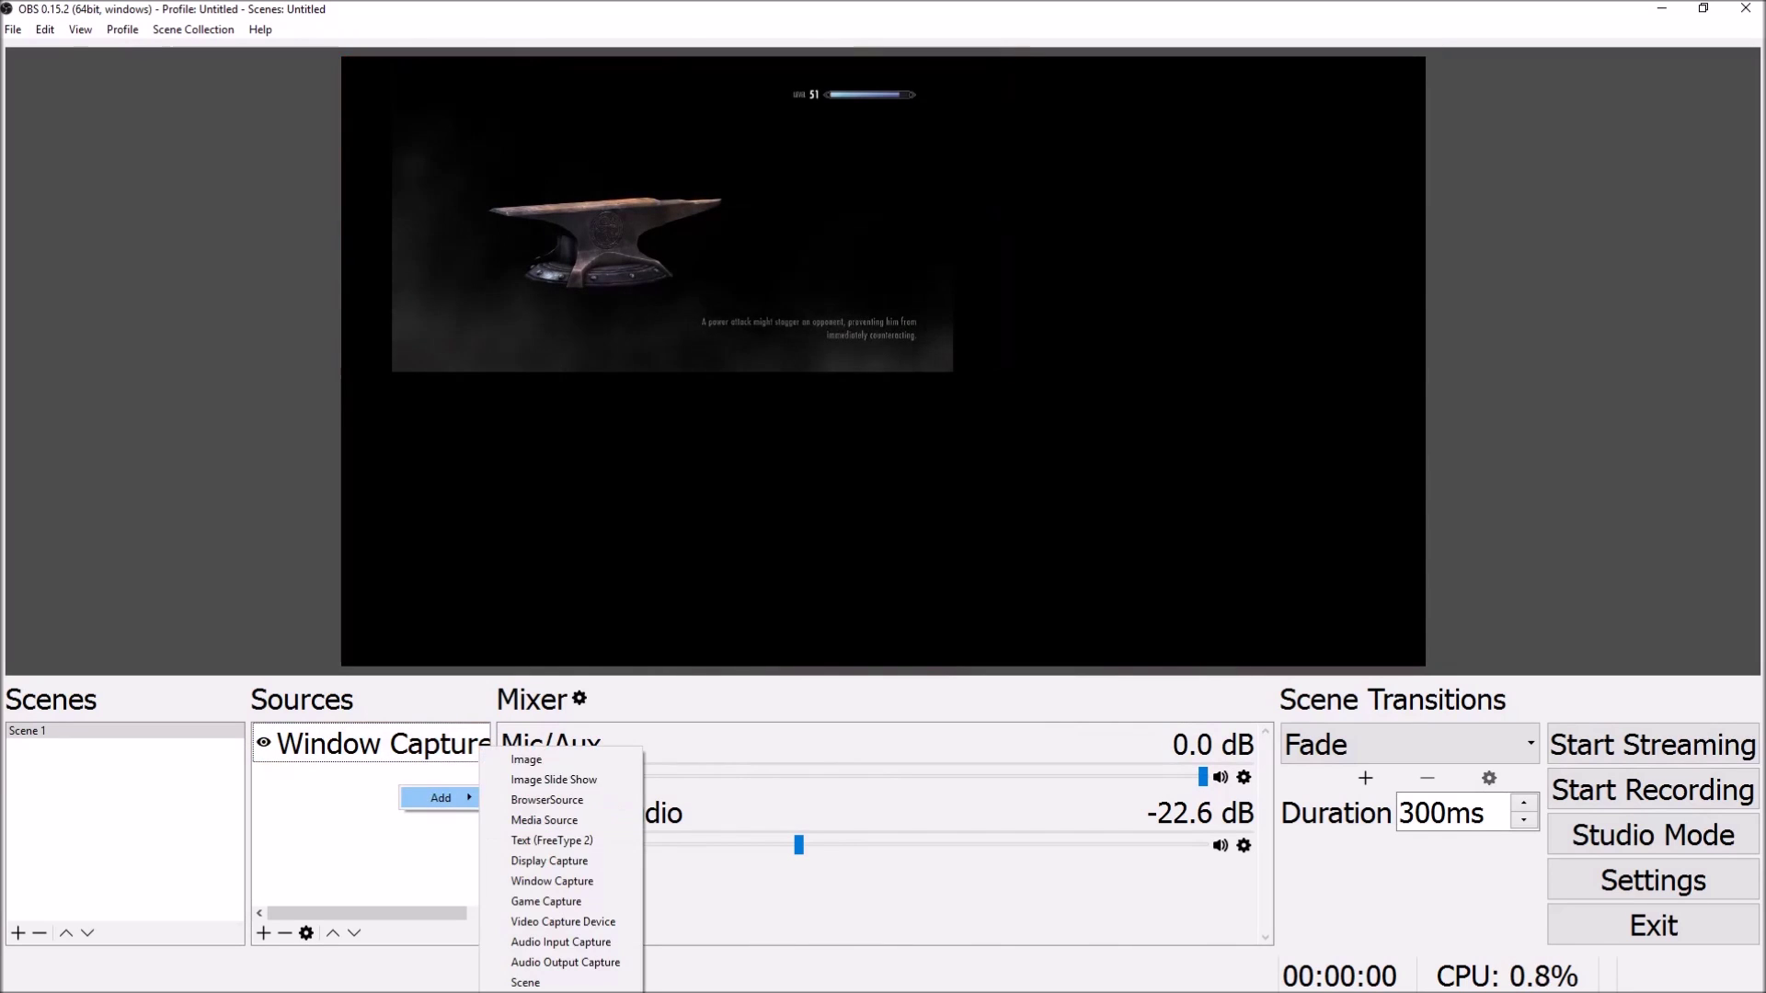
left_click(526, 759)
left_click(898, 630)
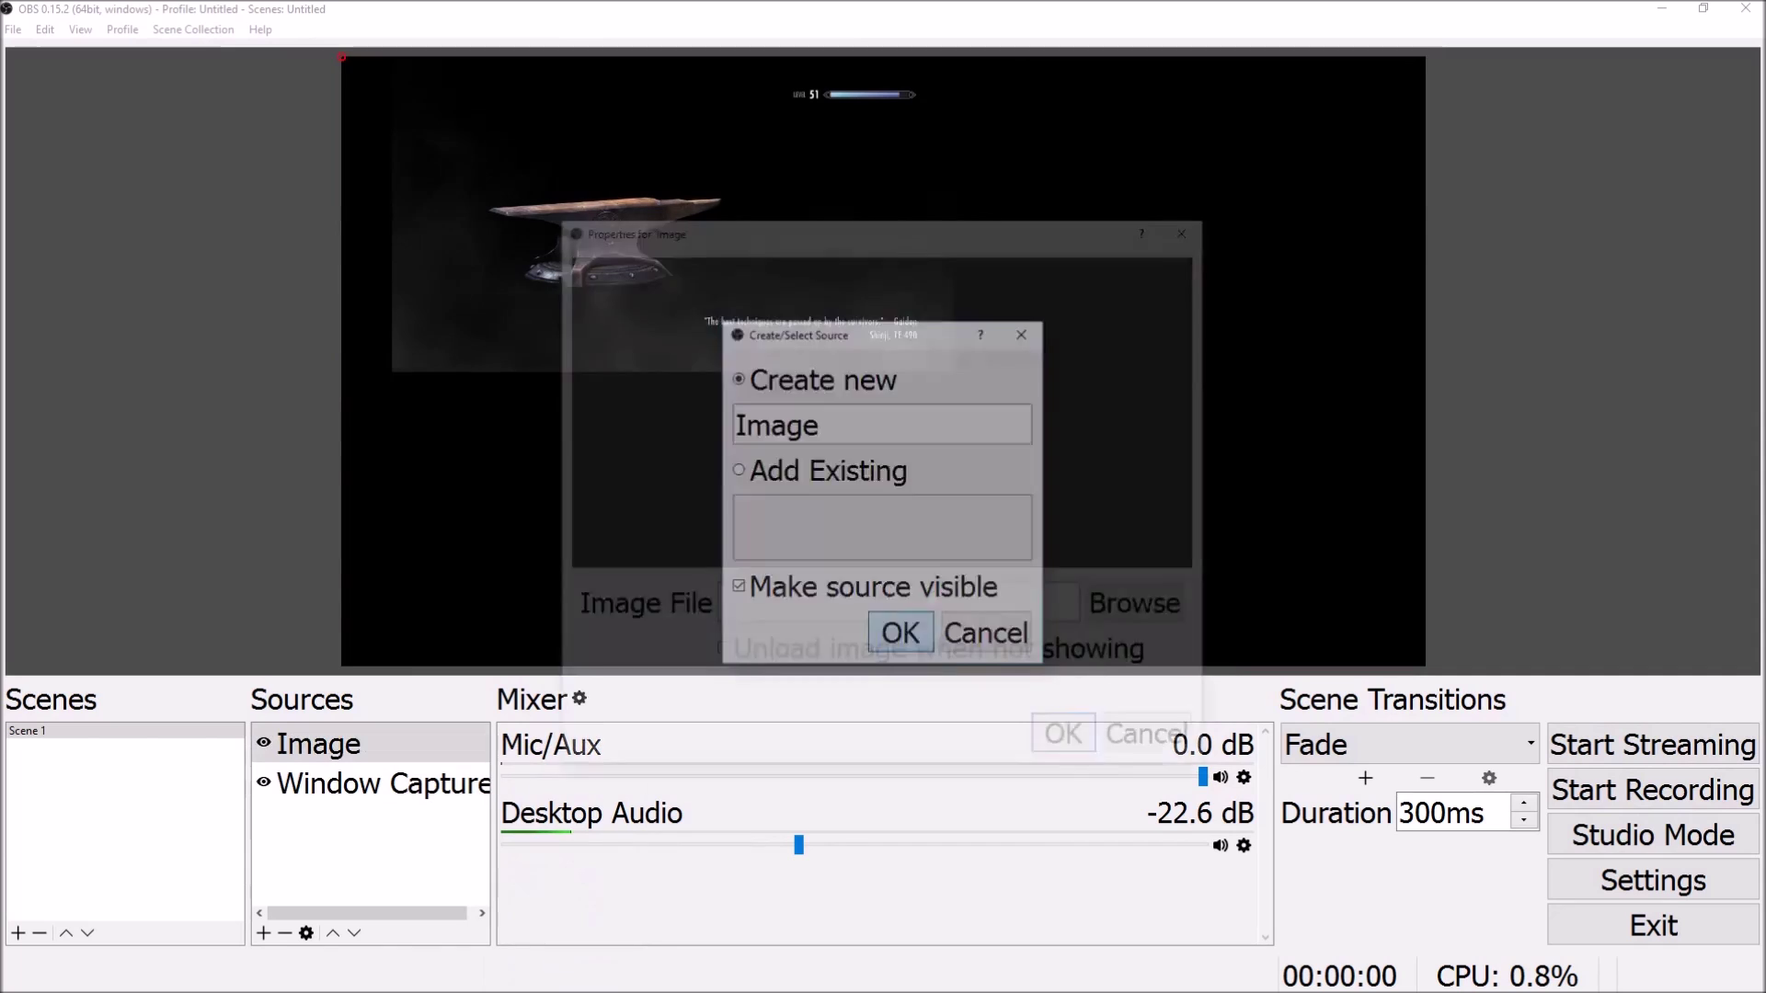
left_click(1146, 609)
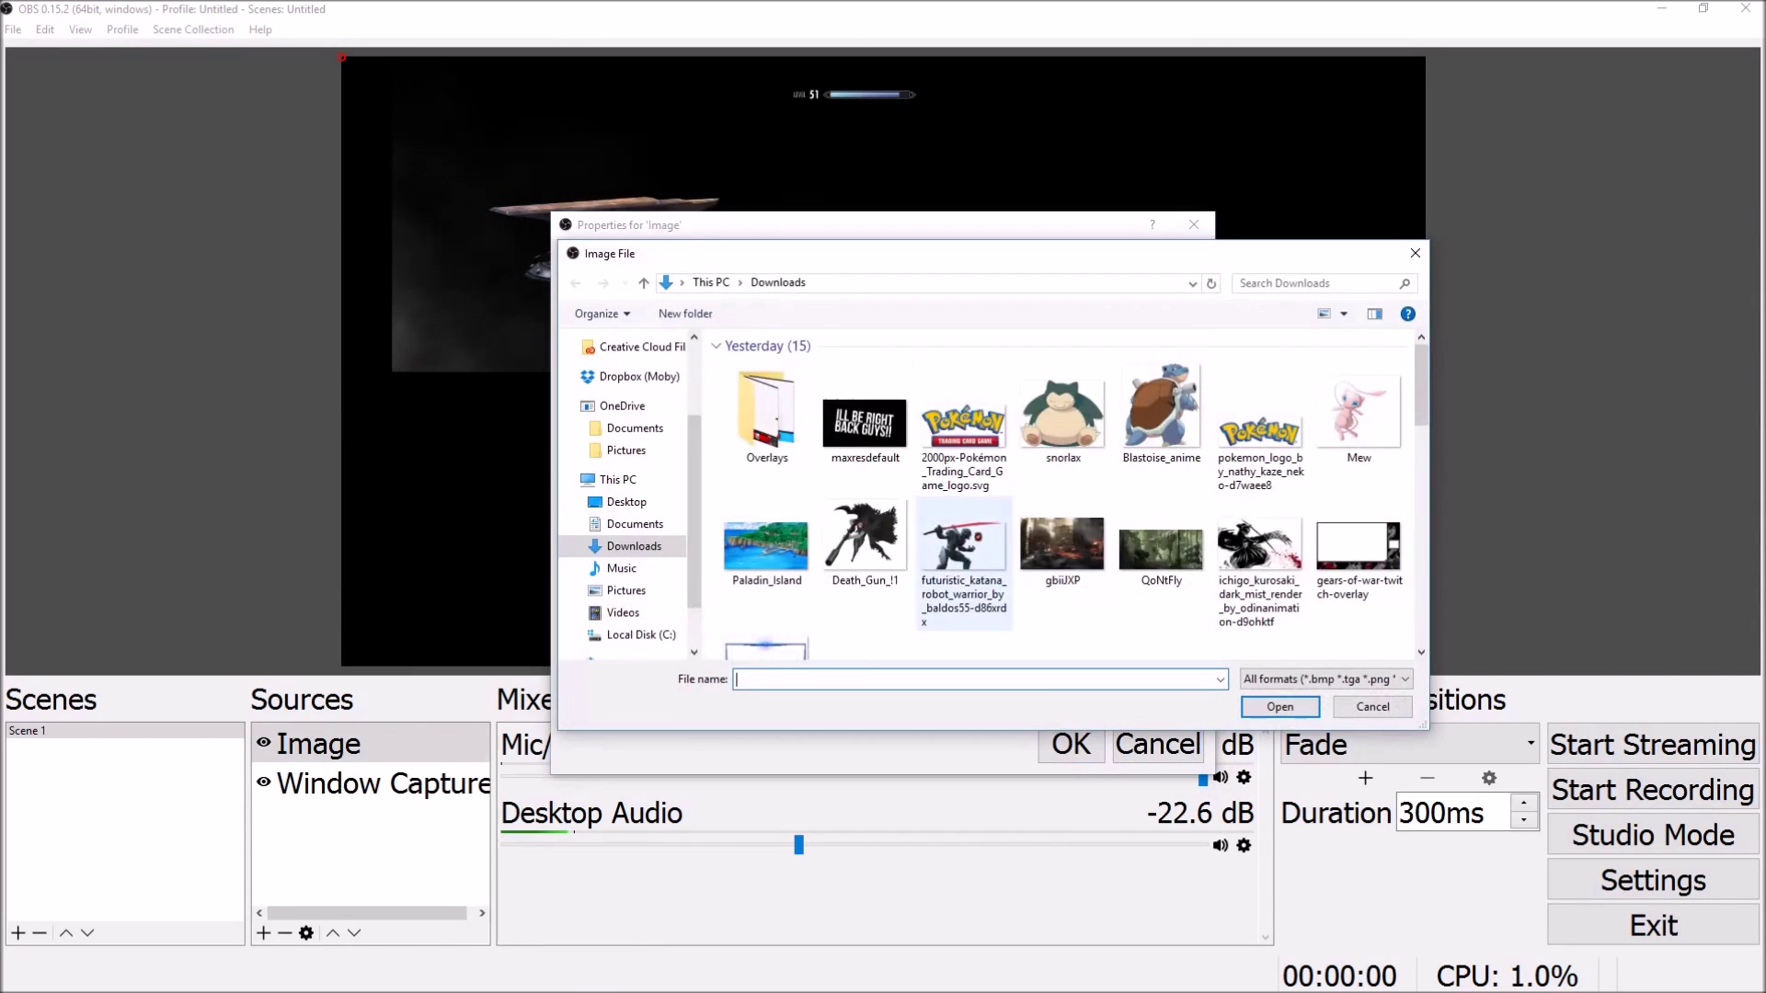
double_click(766, 414)
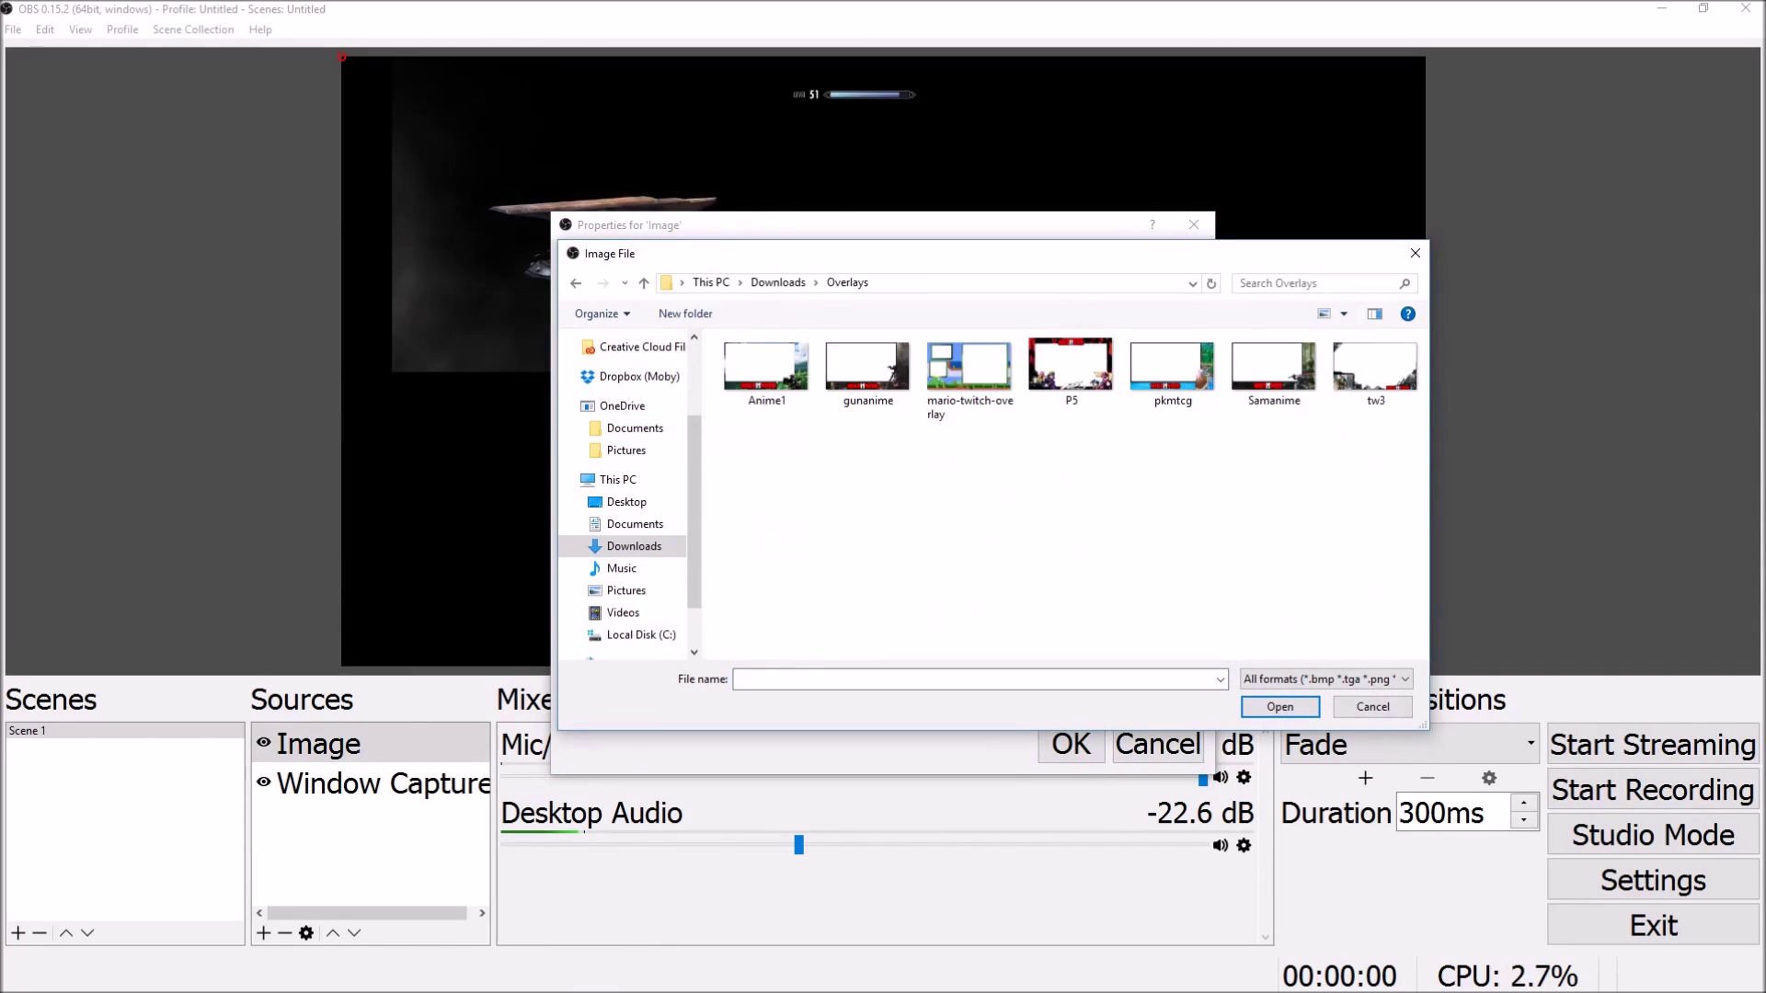
left_click(1375, 370)
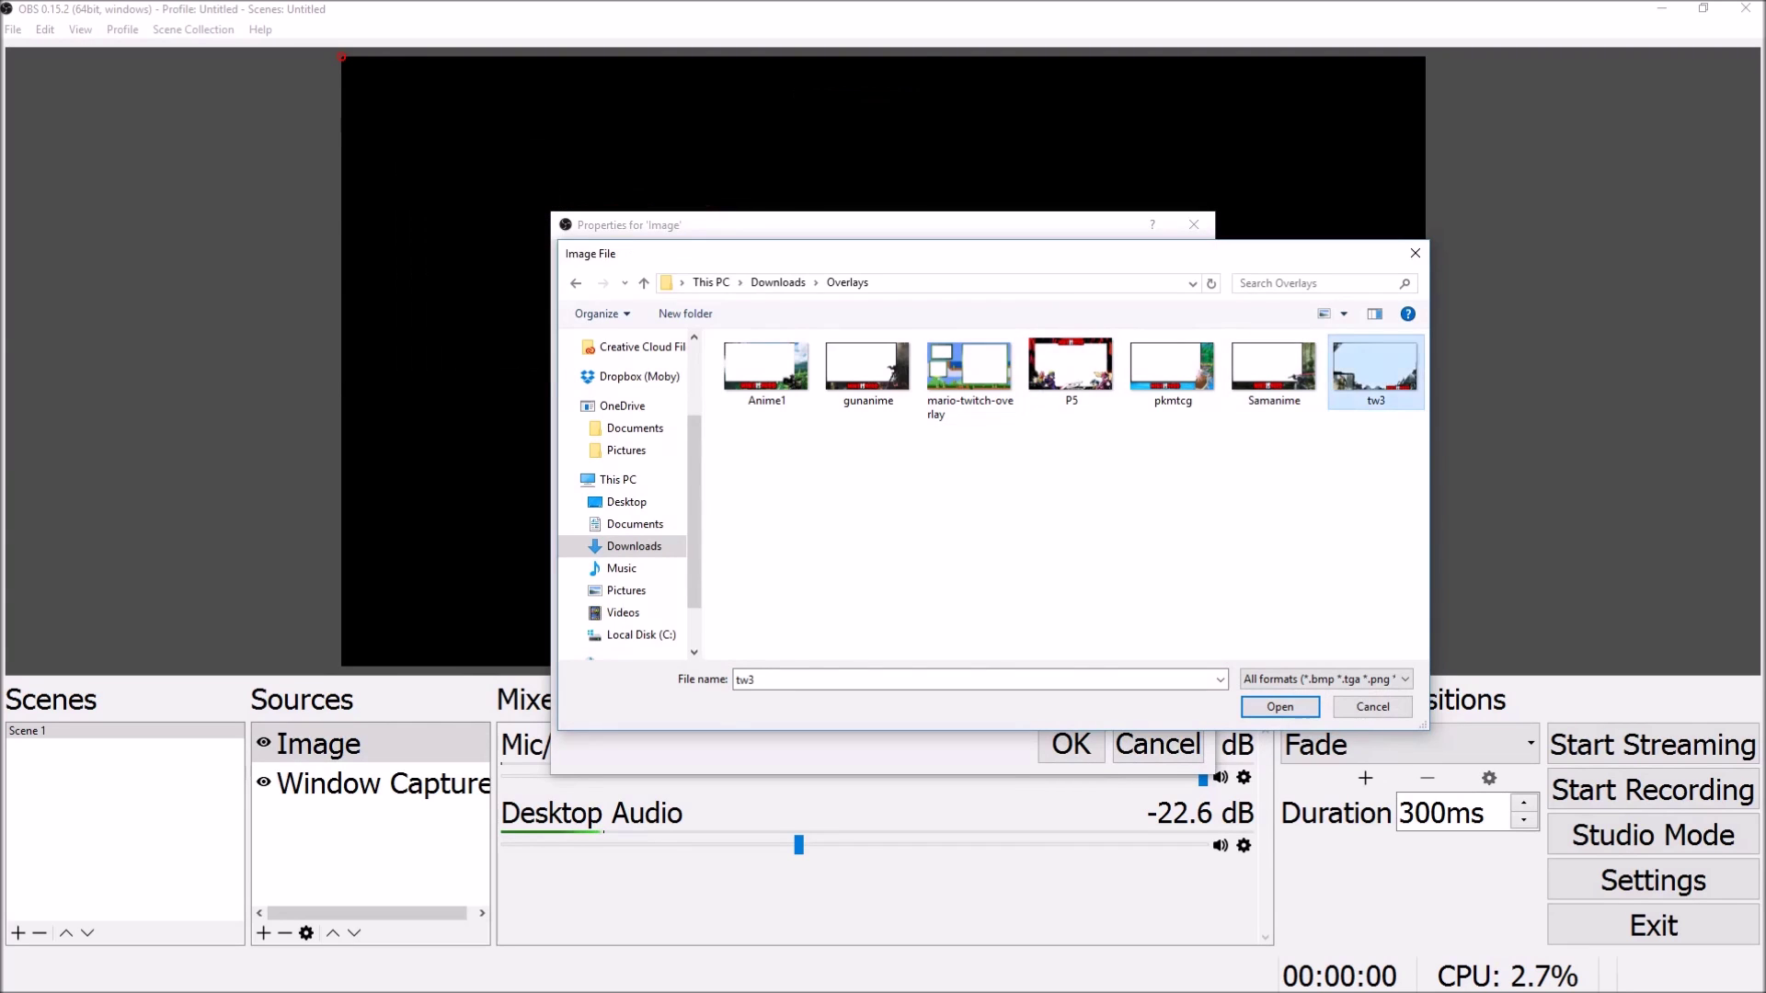
double_click(1374, 371)
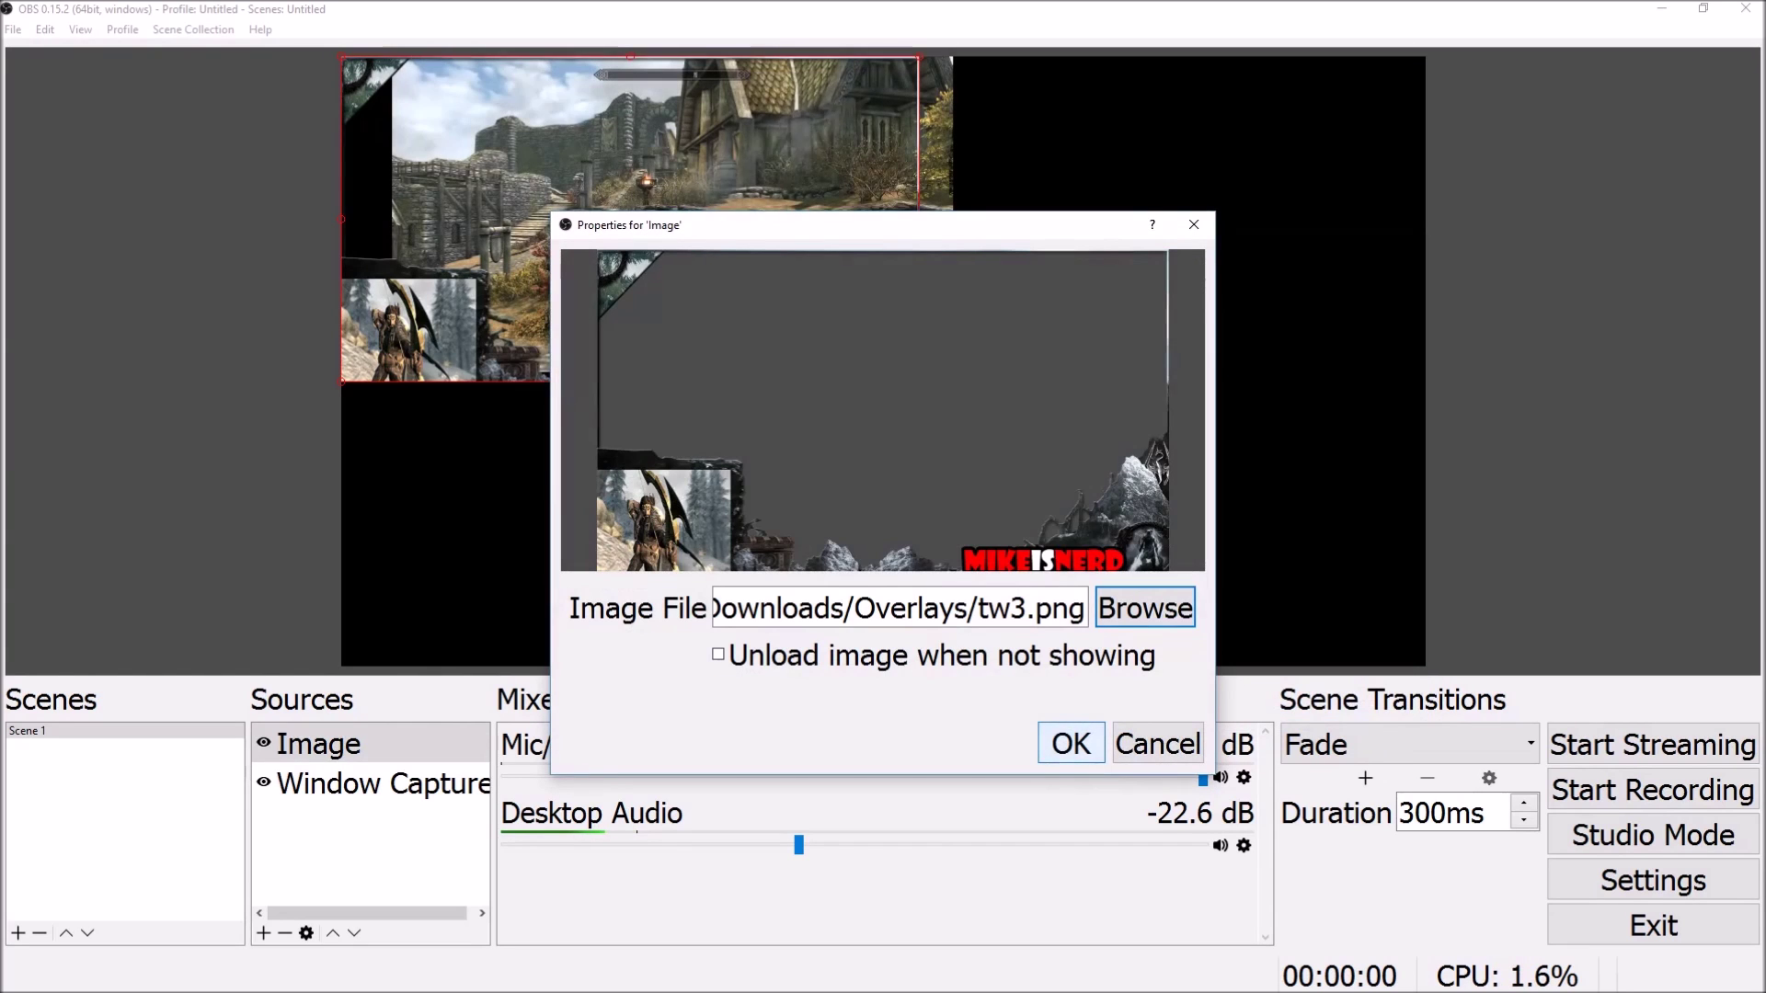
left_click(1070, 743)
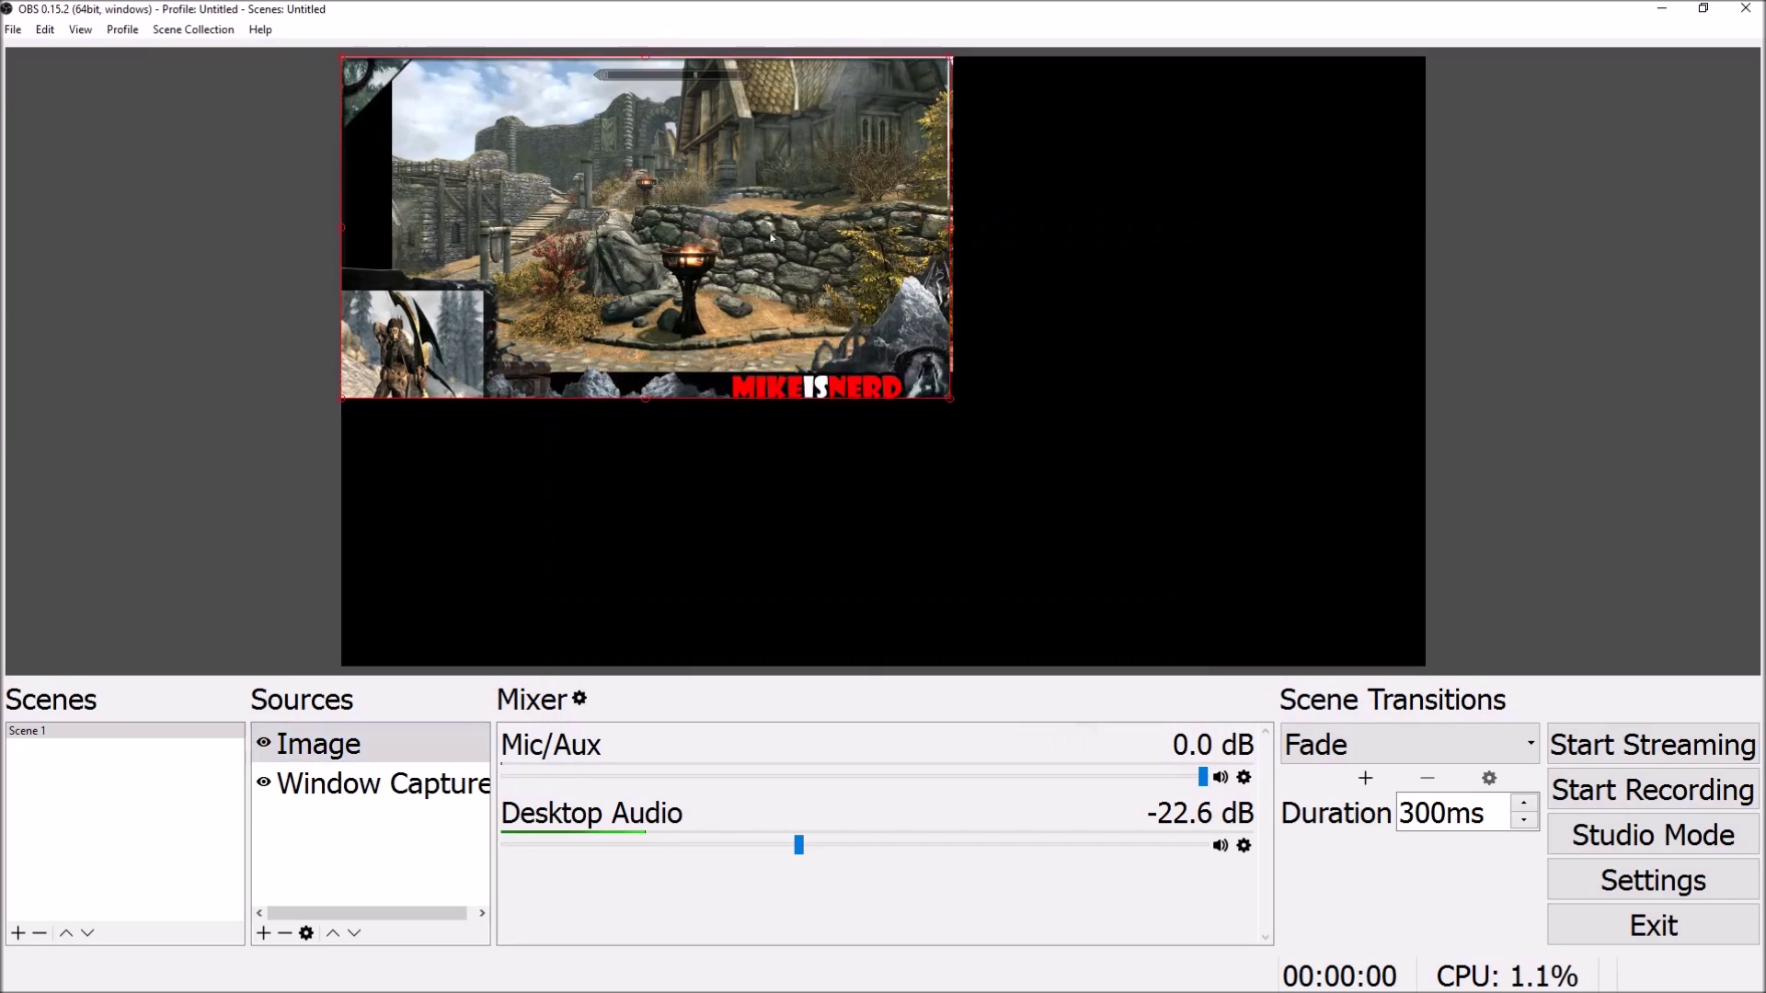
Stretch the tw3 overlay over the canvas and enlarge the Window Capture to fill its frame
left_click_drag(1179, 527, 1424, 666)
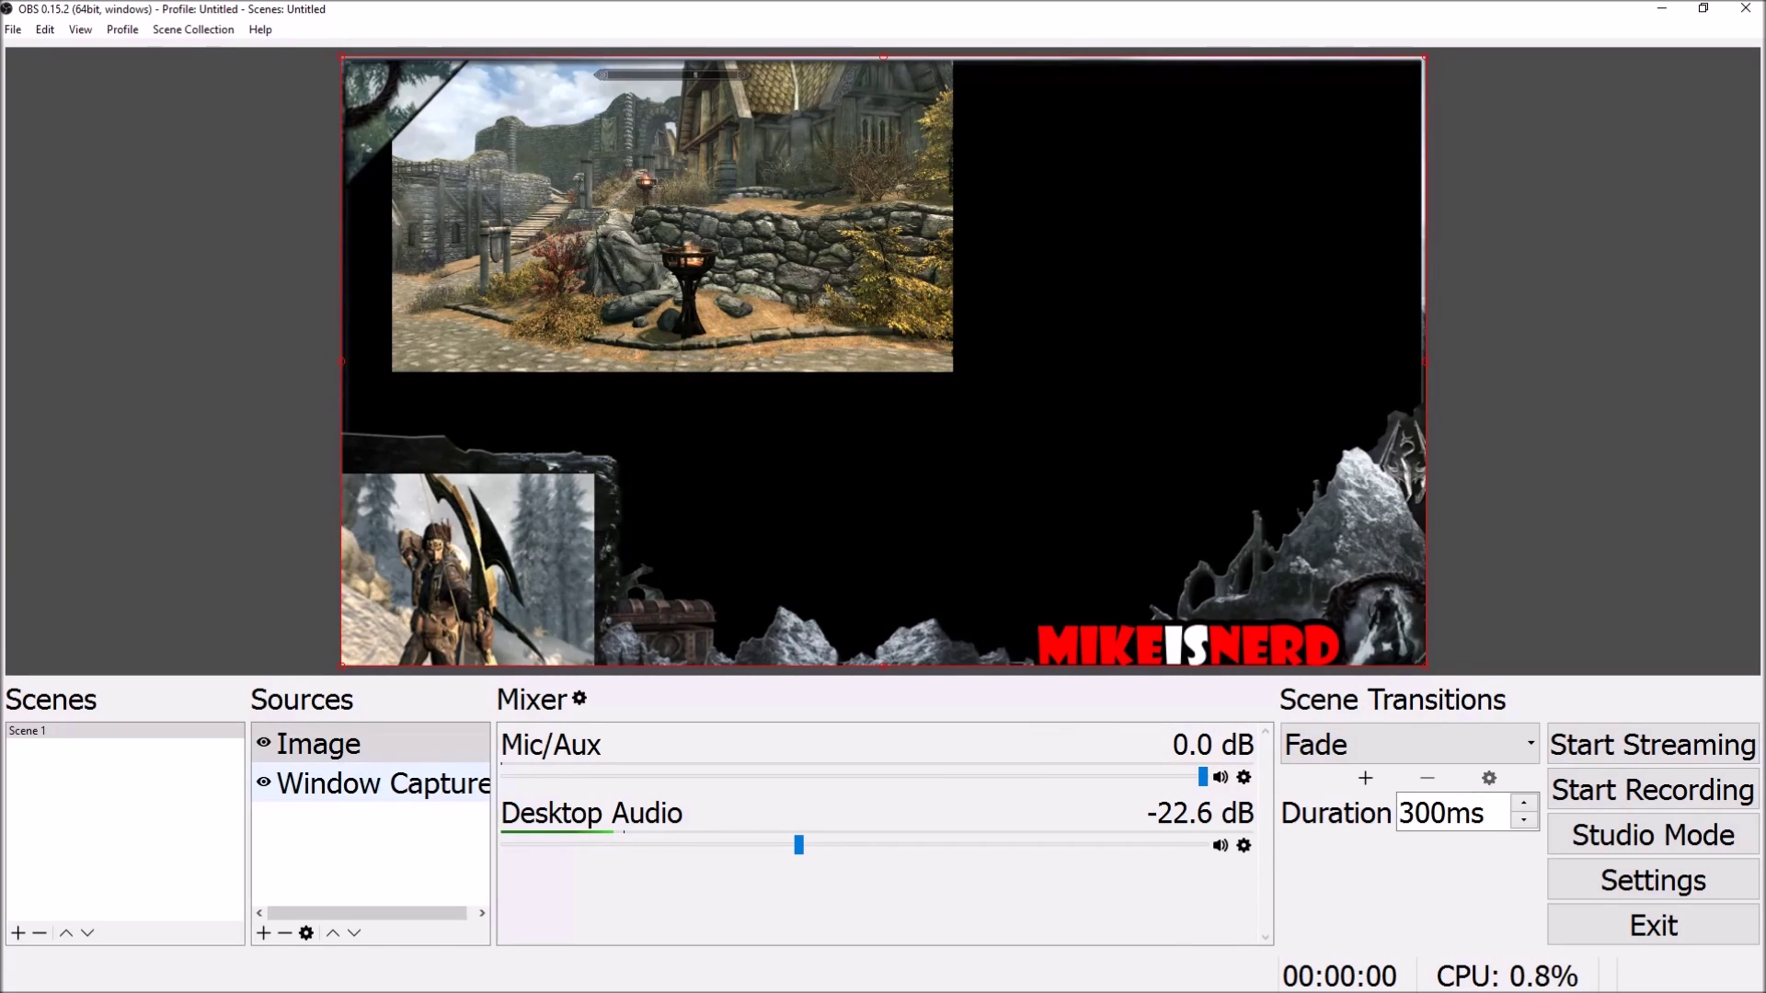
left_click(372, 784)
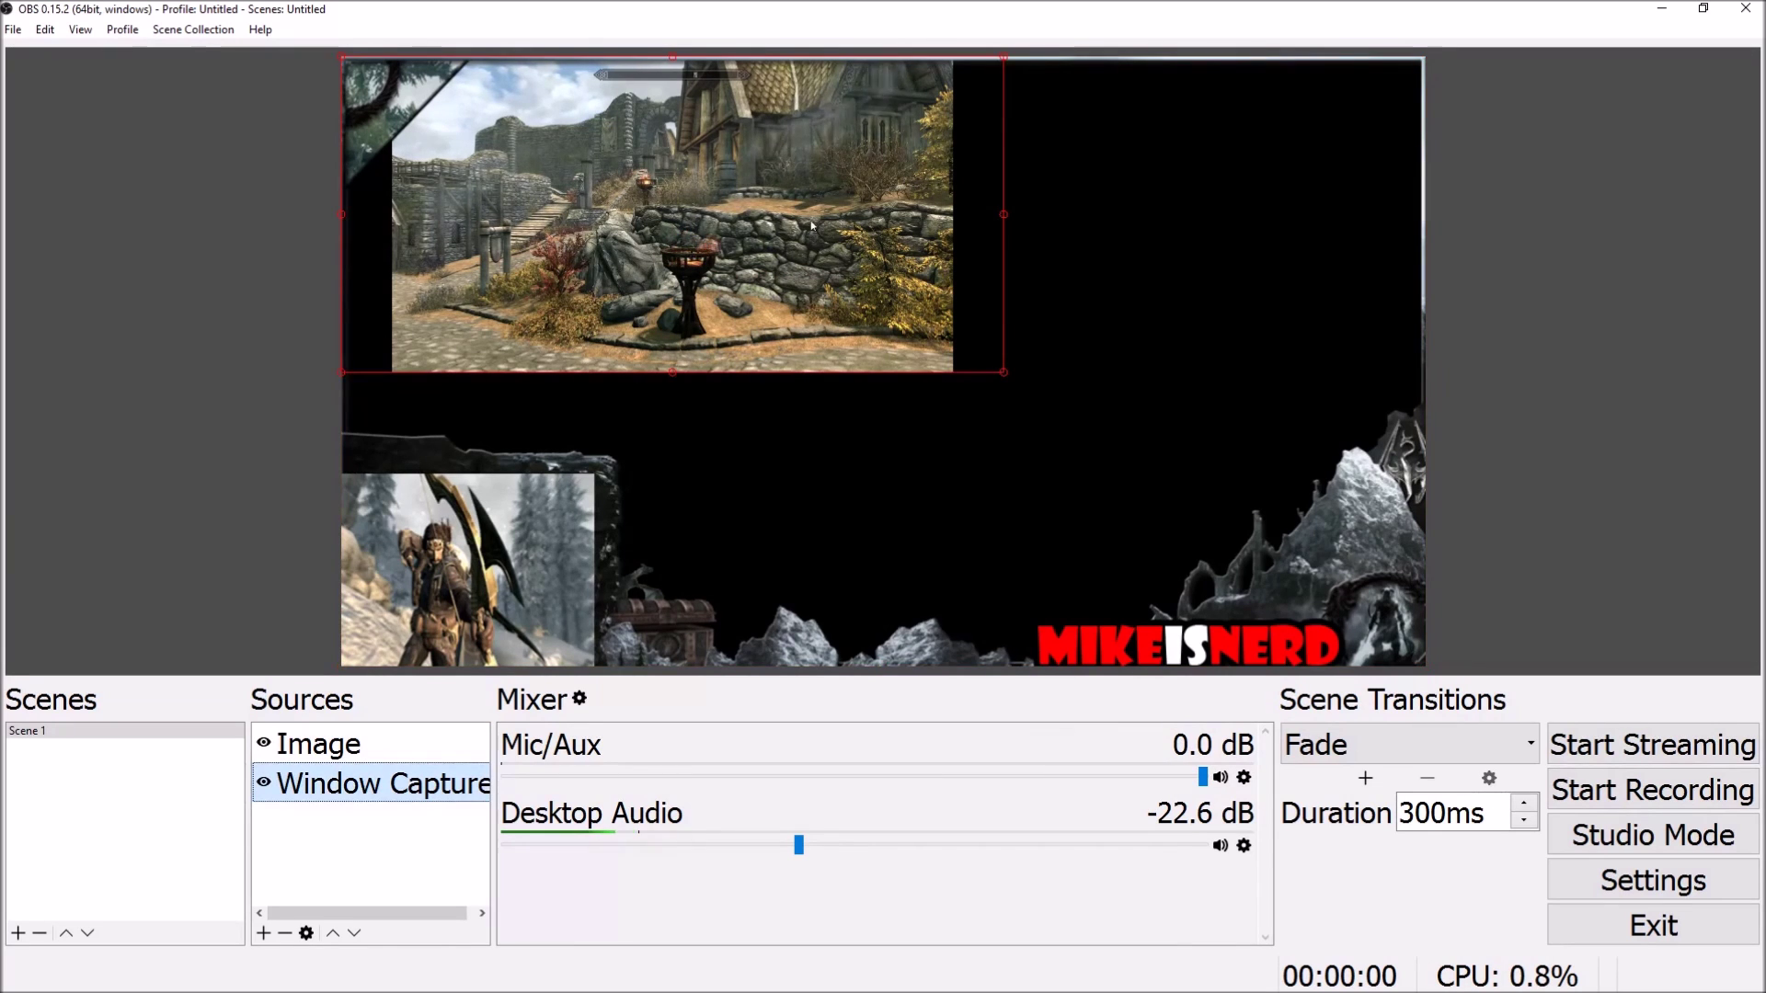
left_click_drag(1009, 378, 1621, 667)
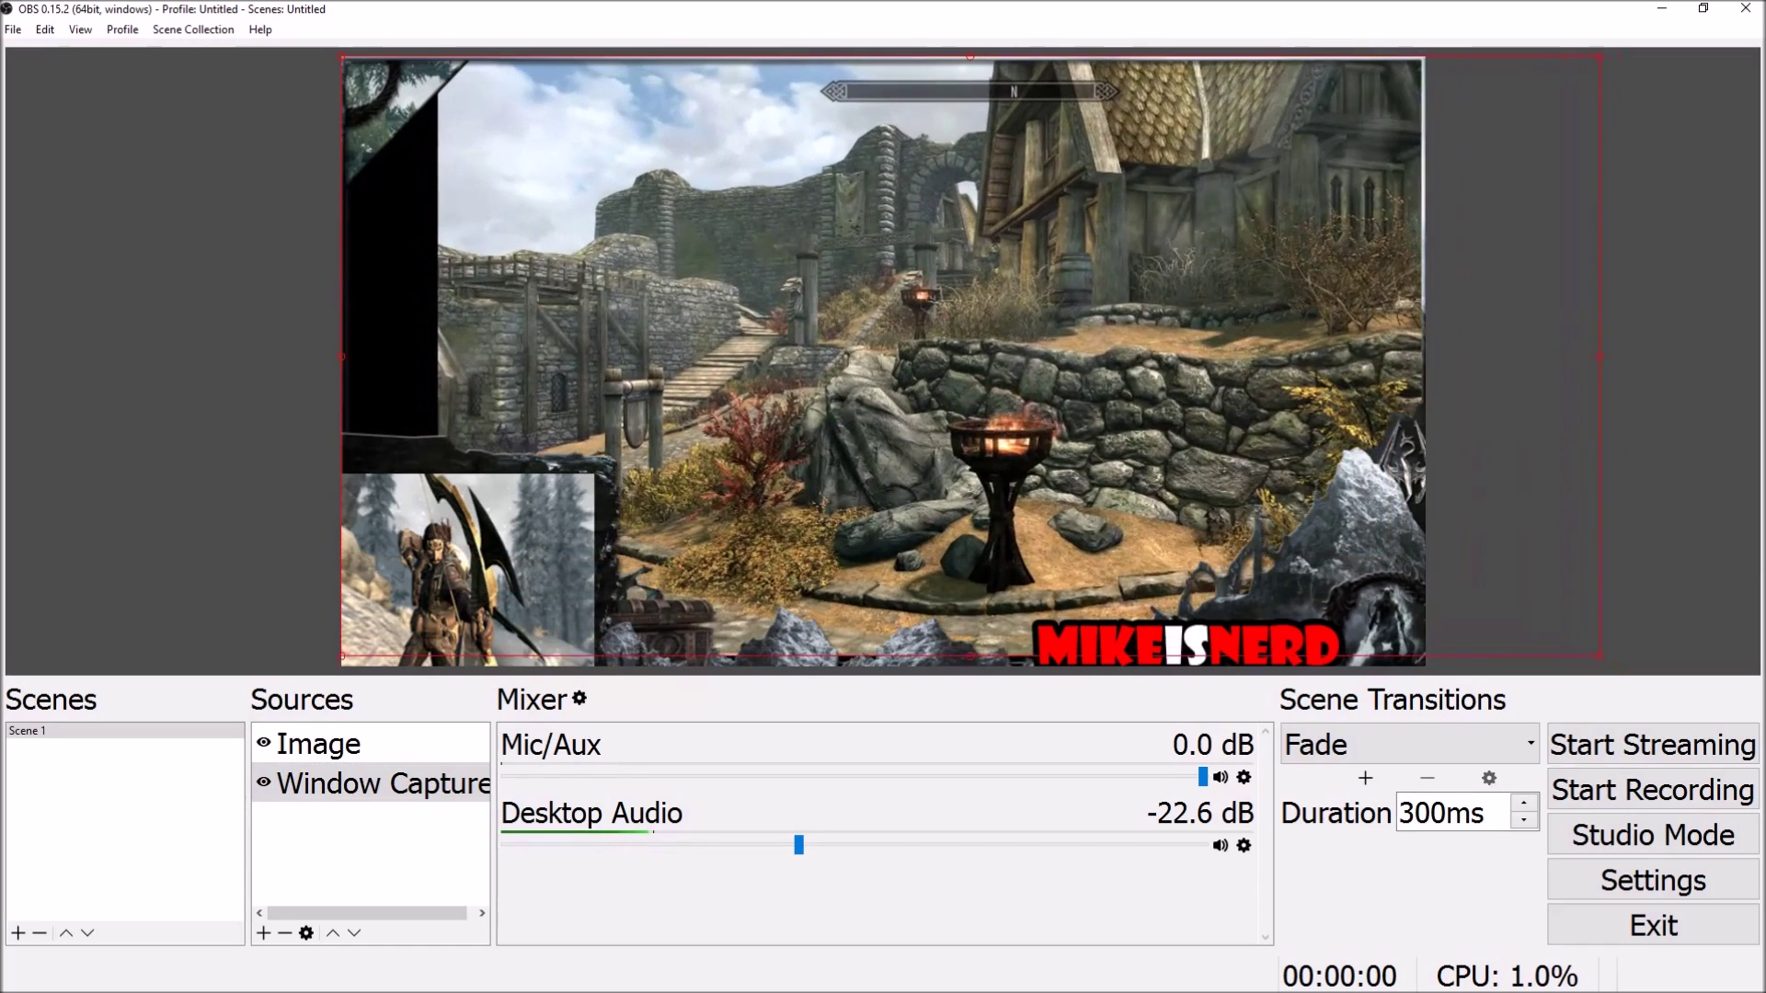
left_click_drag(342, 361, 229, 361)
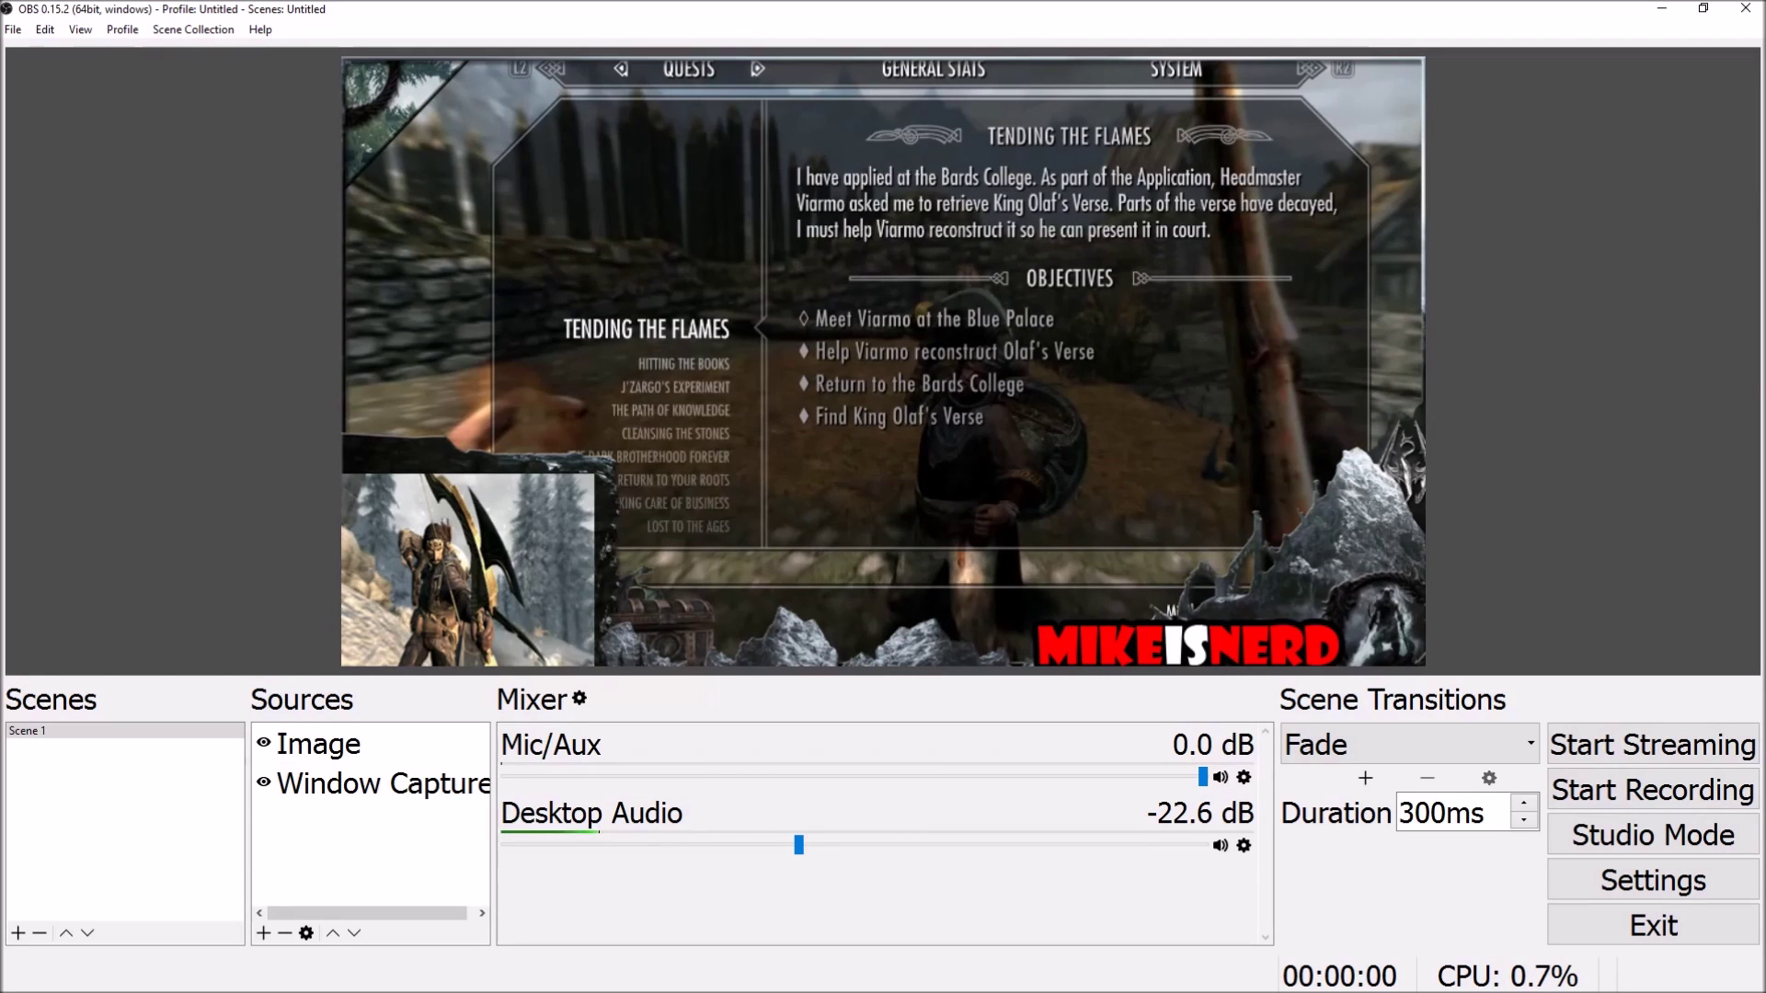
Add a Video Capture Device source using the Logitech webcam with default properties
right_click(393, 834)
mouse_move(431, 842)
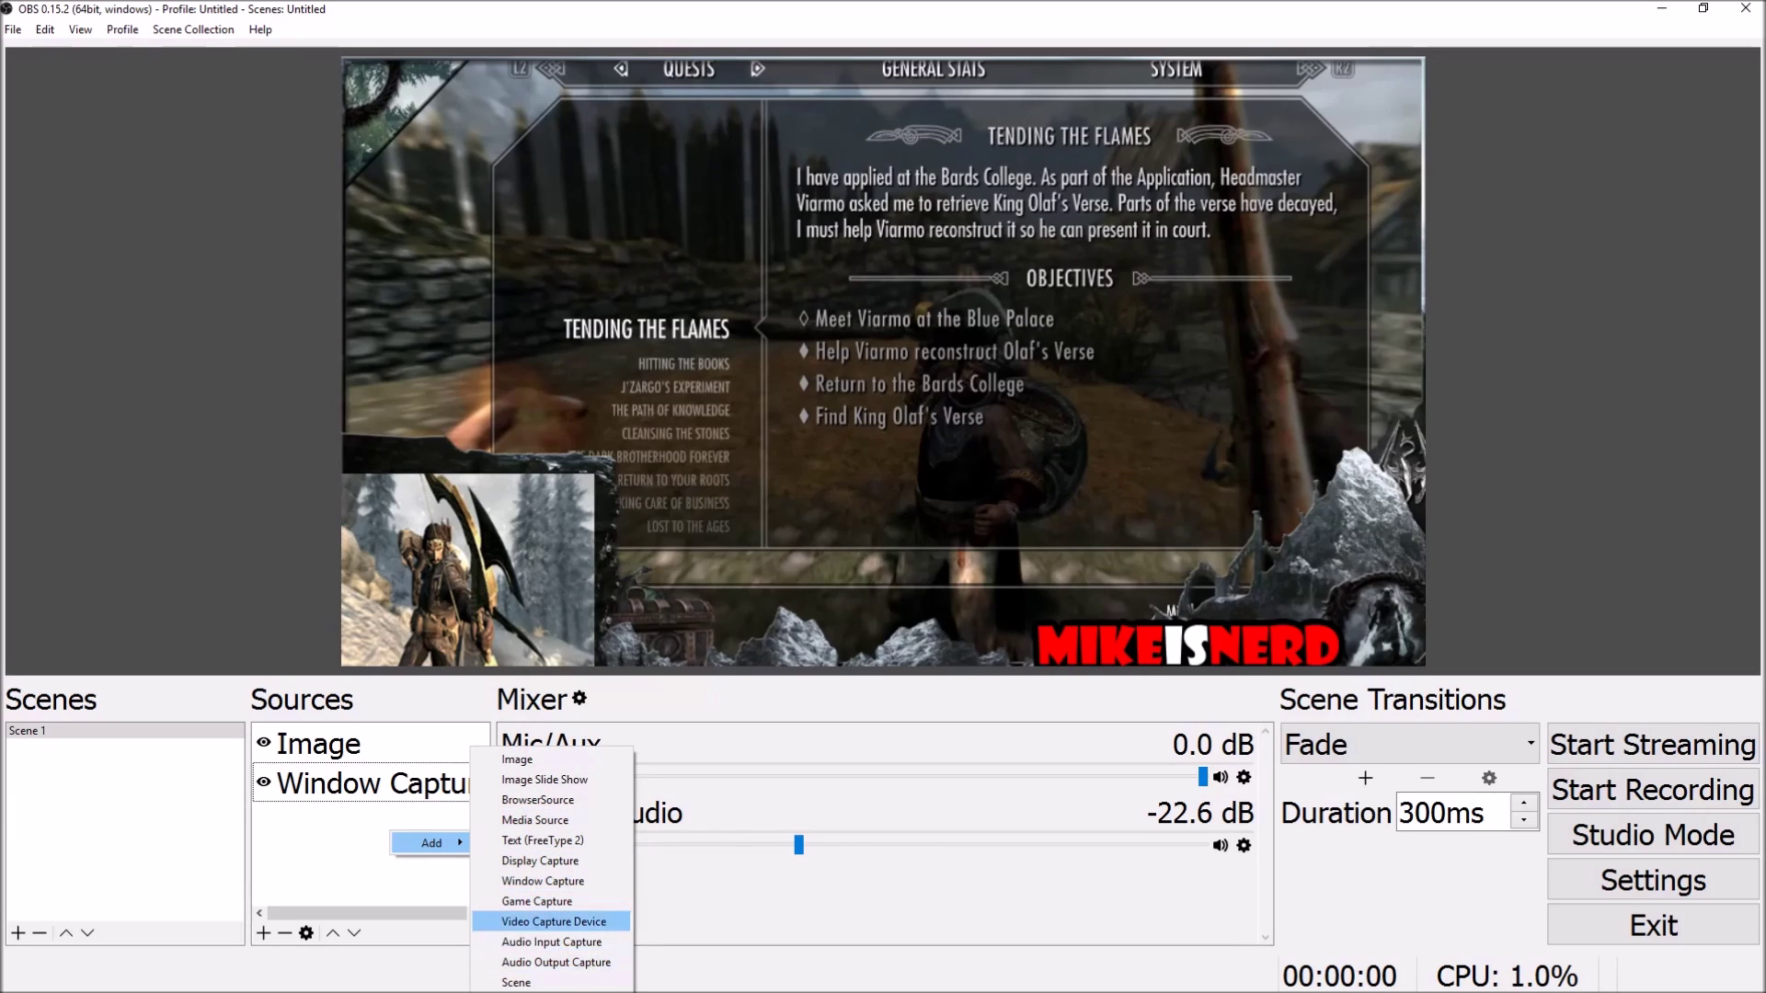
left_click(552, 920)
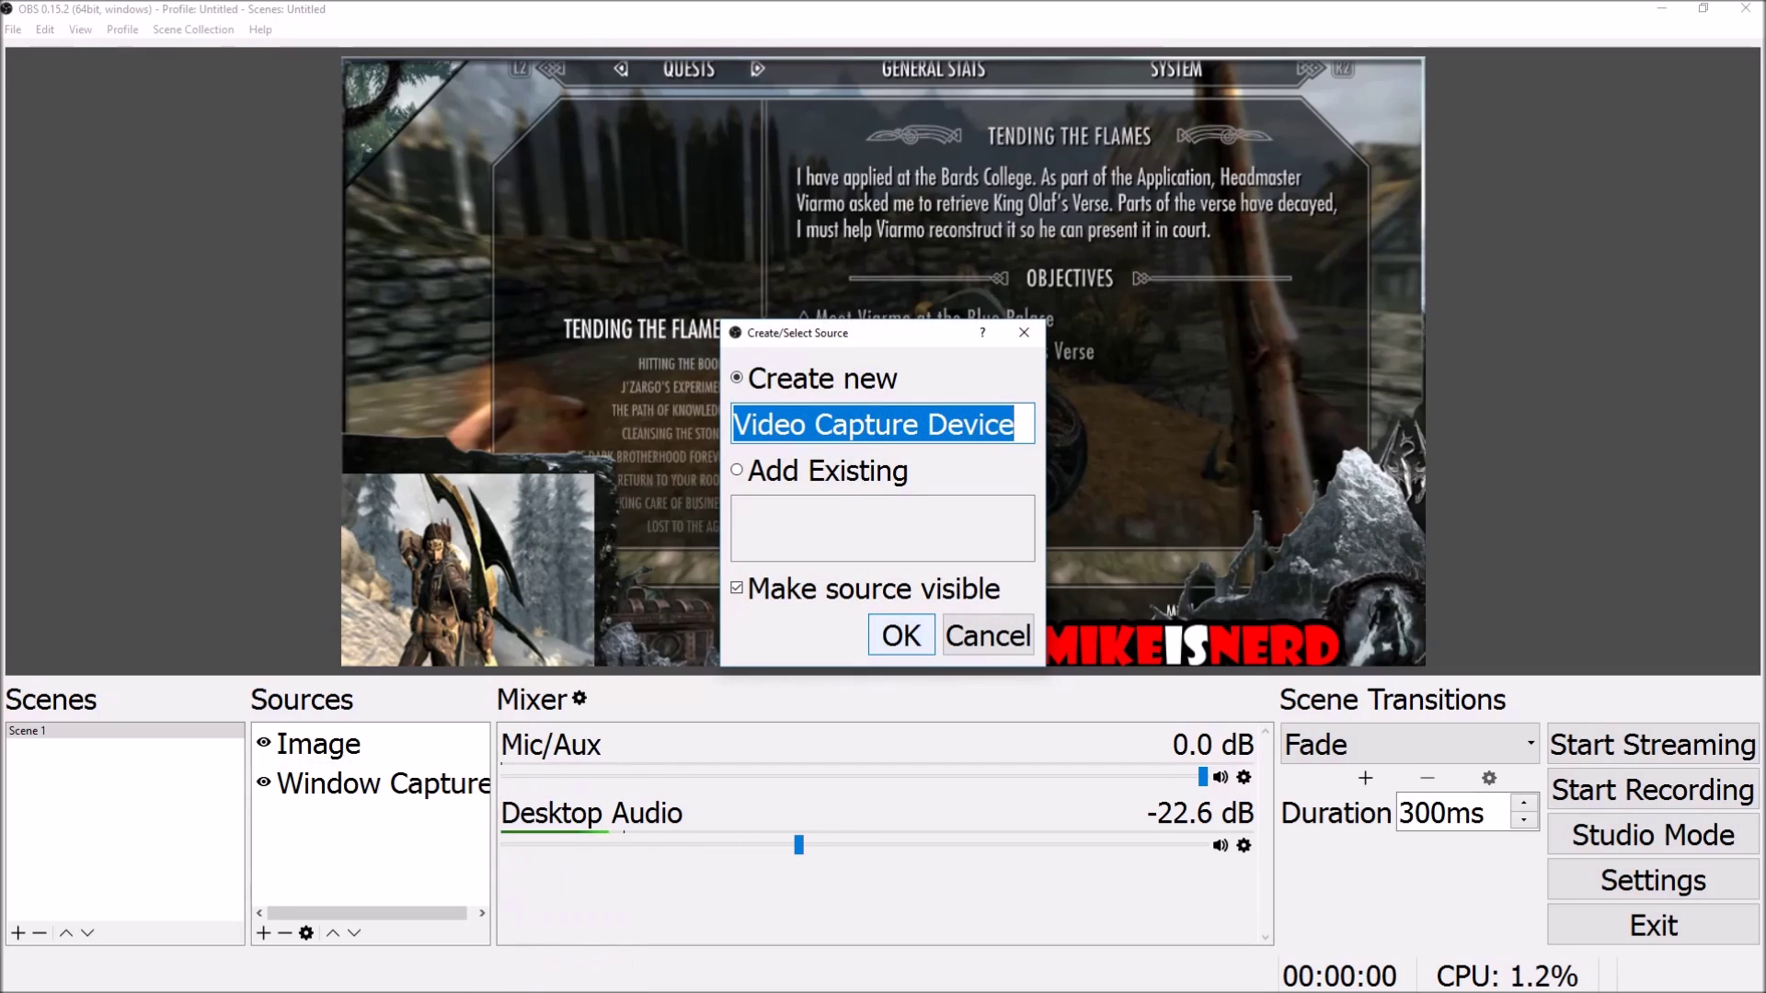
left_click(900, 635)
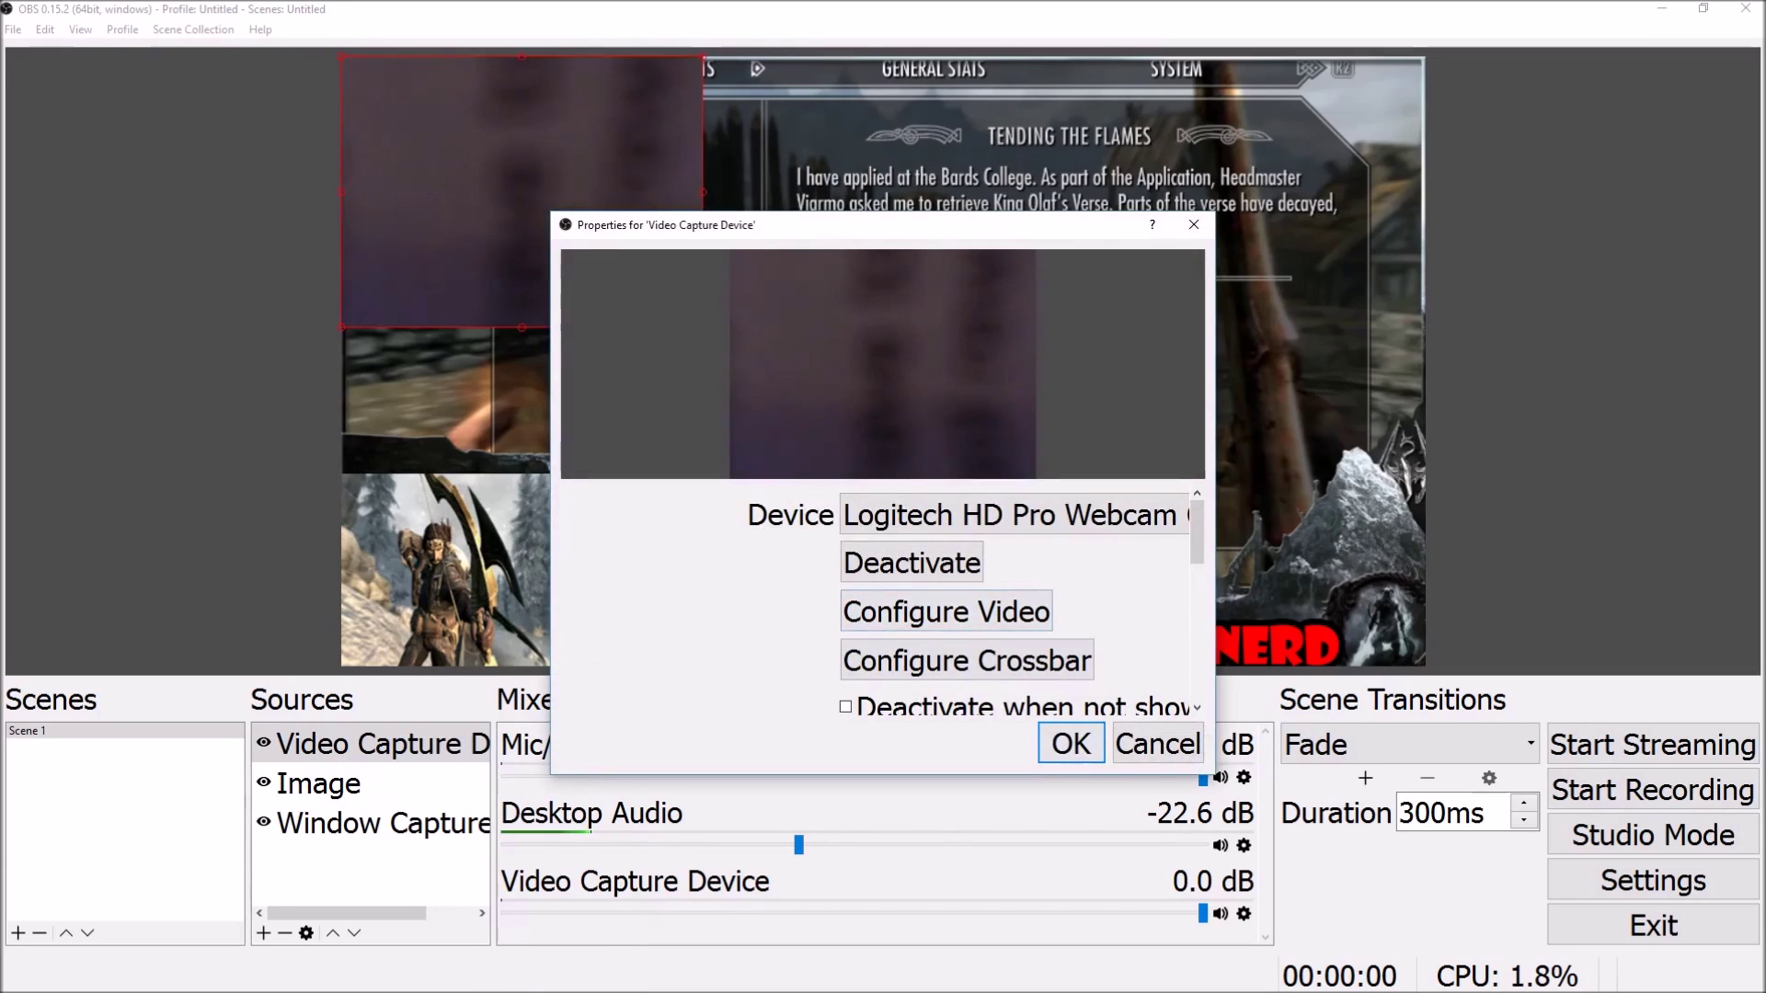
left_click(1071, 743)
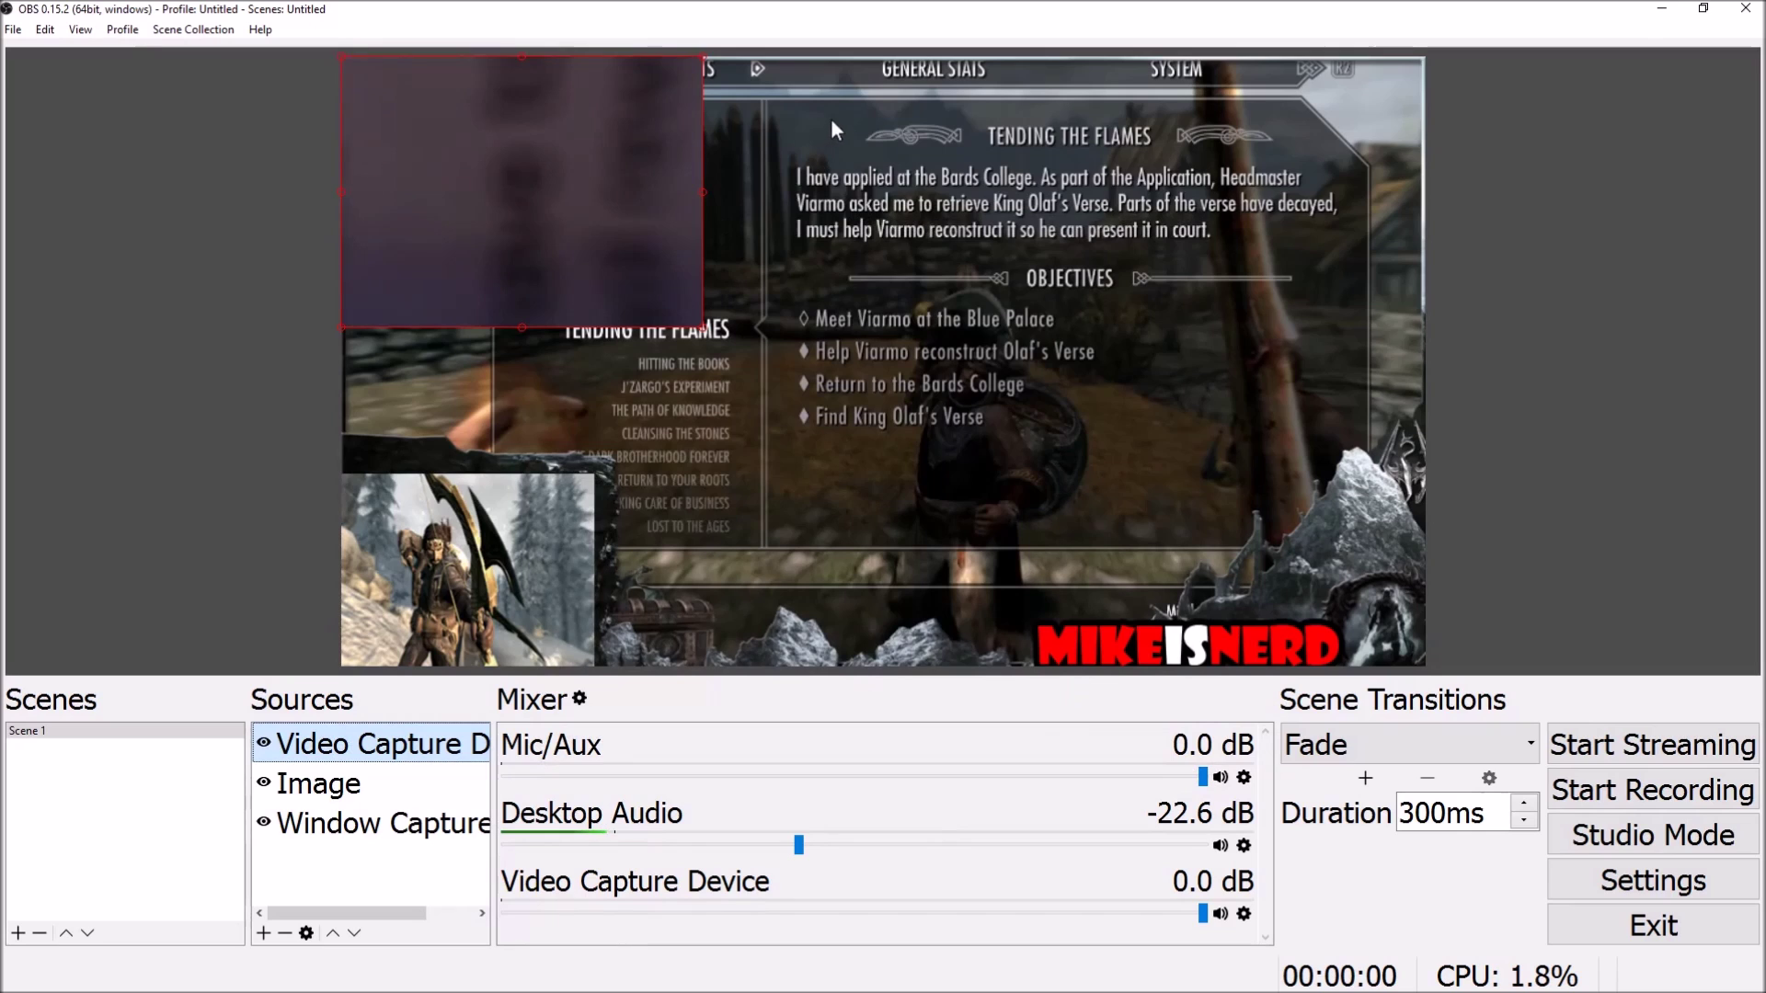
Shrink the webcam feed and move it to the lower left of the preview
left_click_drag(704, 58, 594, 111)
mouse_move(470, 180)
left_mouse_down()
mouse_move(442, 508)
mouse_move(459, 577)
left_mouse_up()
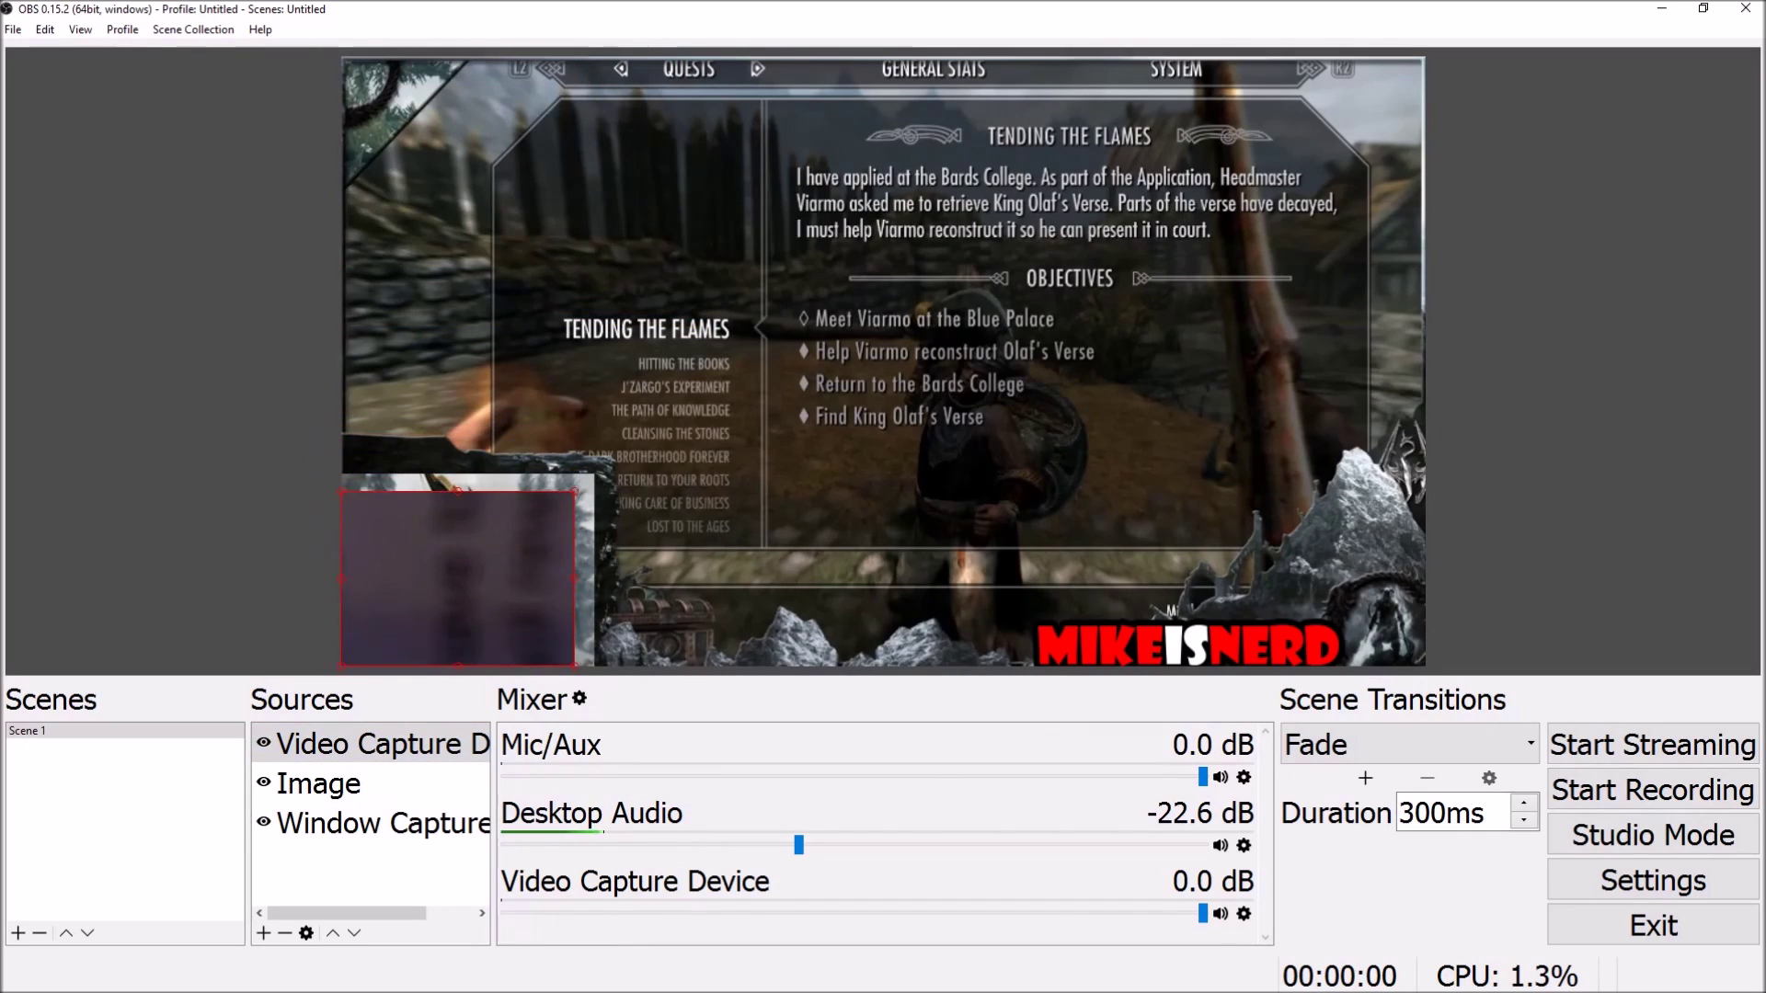
left_click_drag(460, 576, 460, 551)
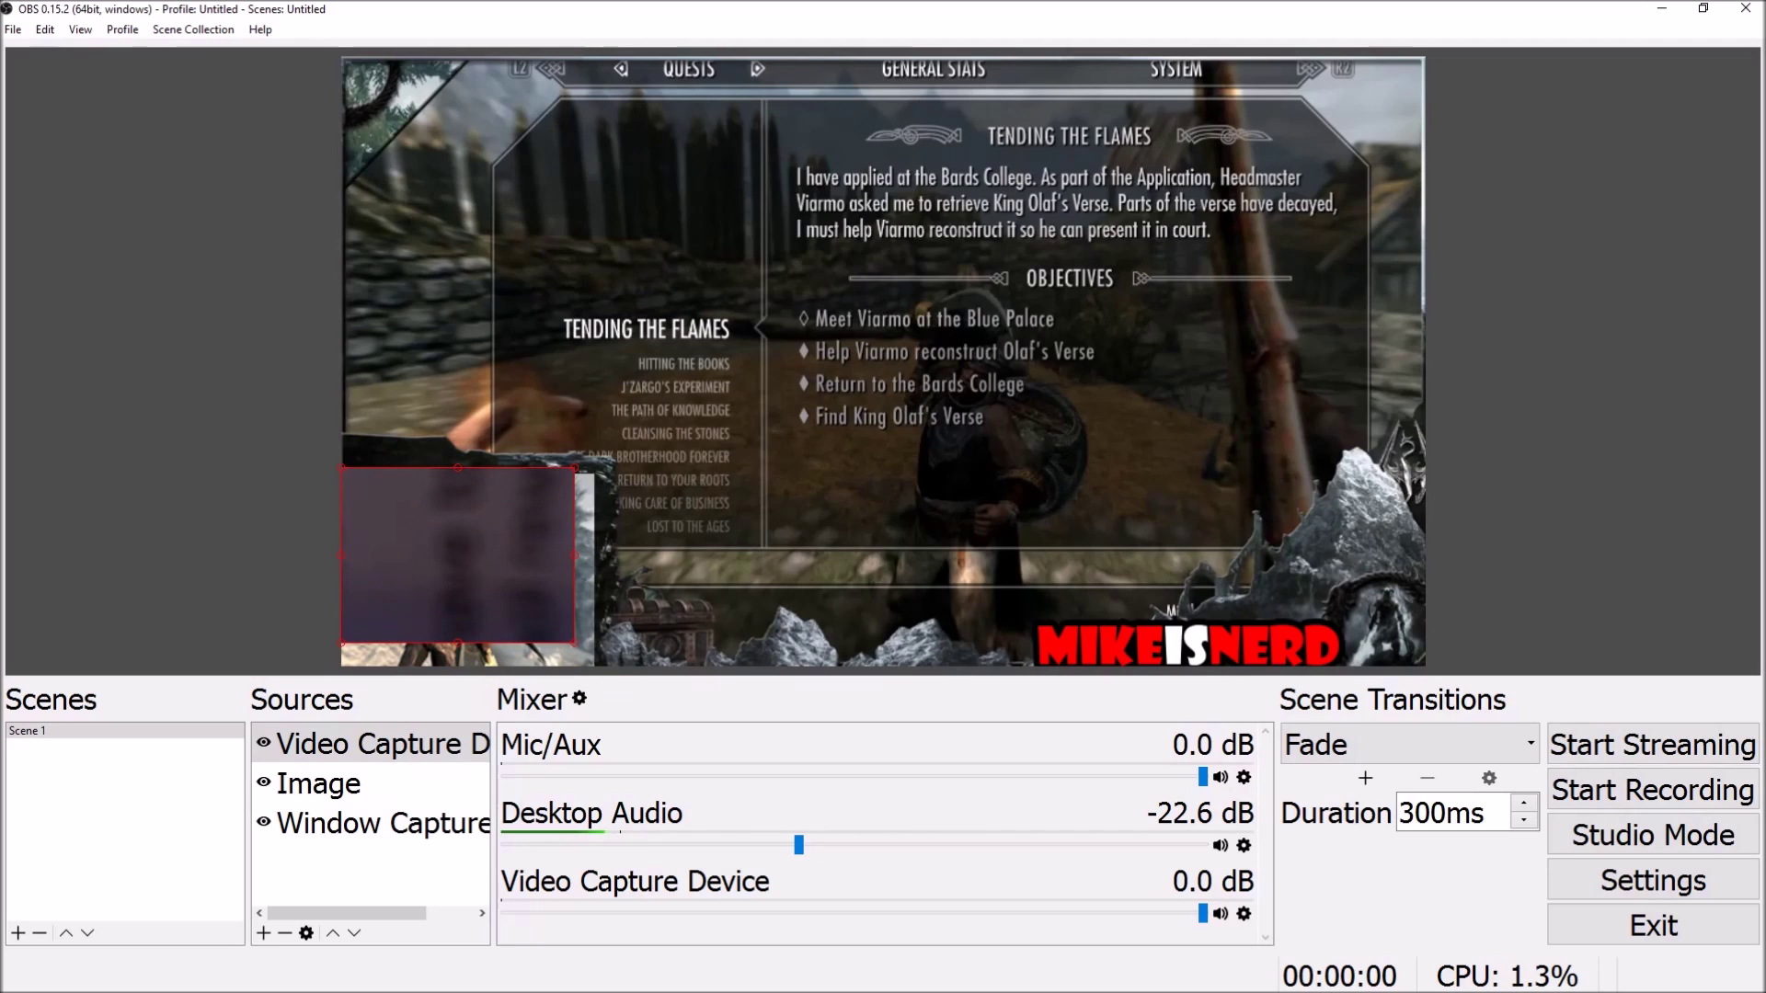
Enlarge the webcam feed to fill the overlay's bottom-left box
key("Down")
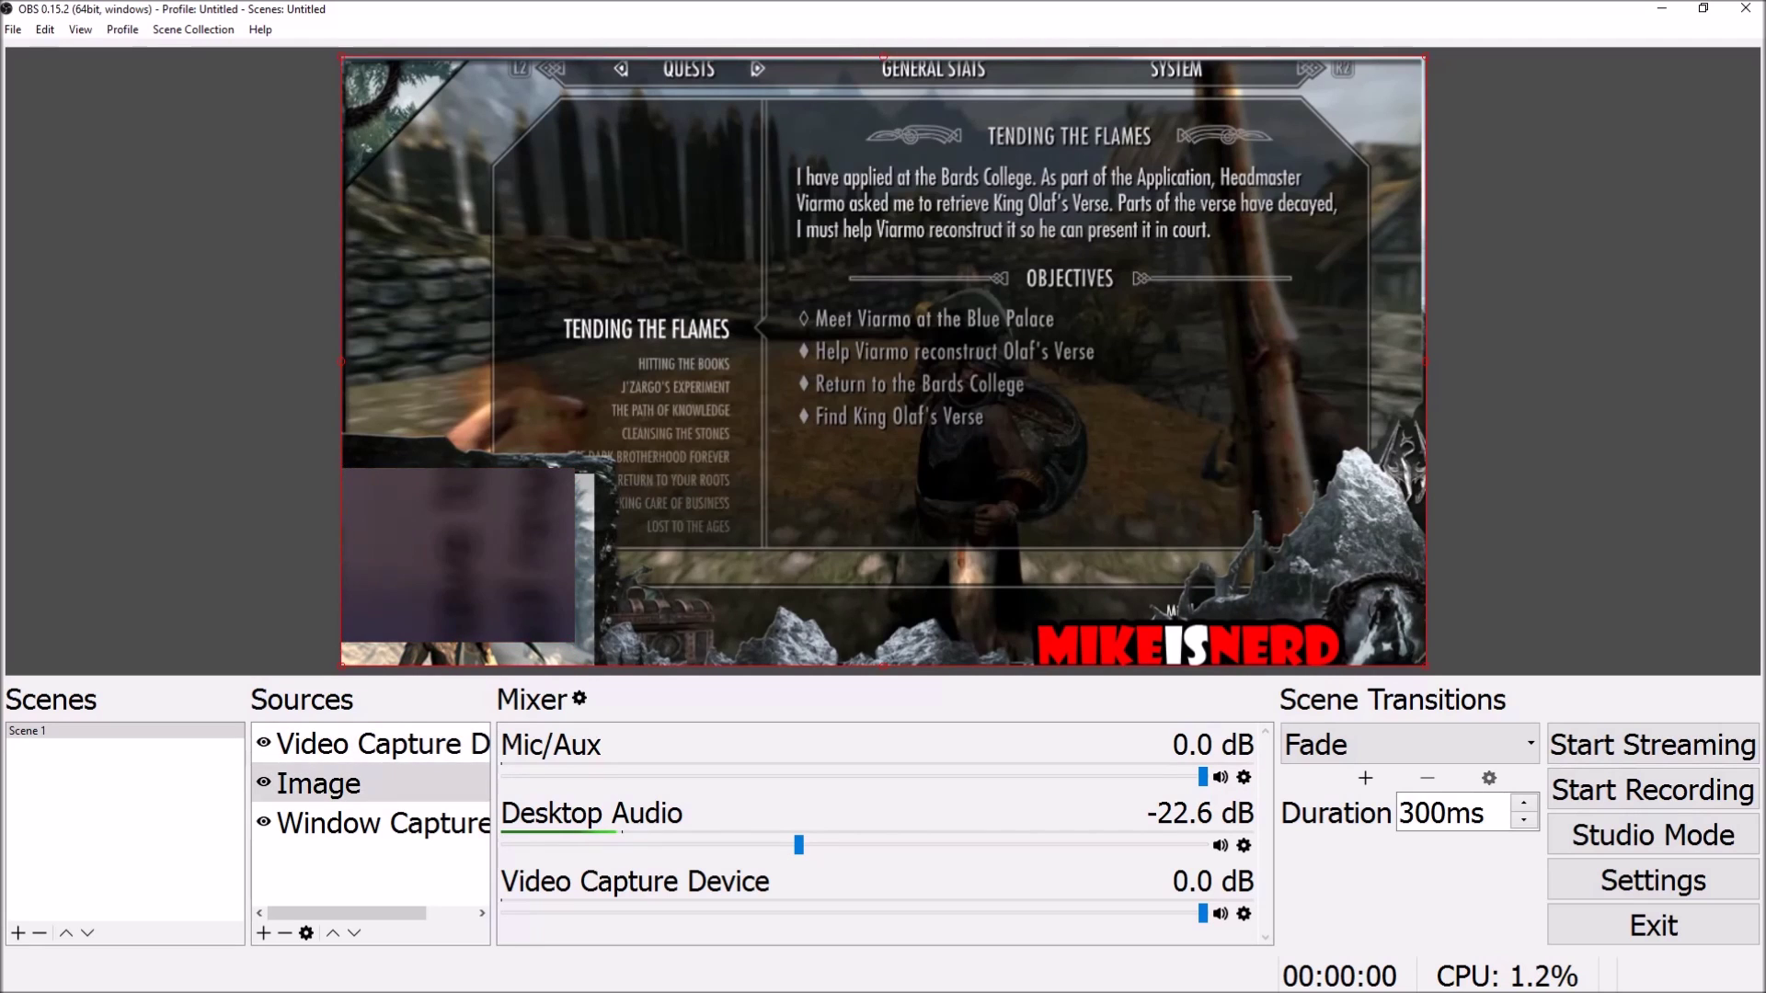
key("Down")
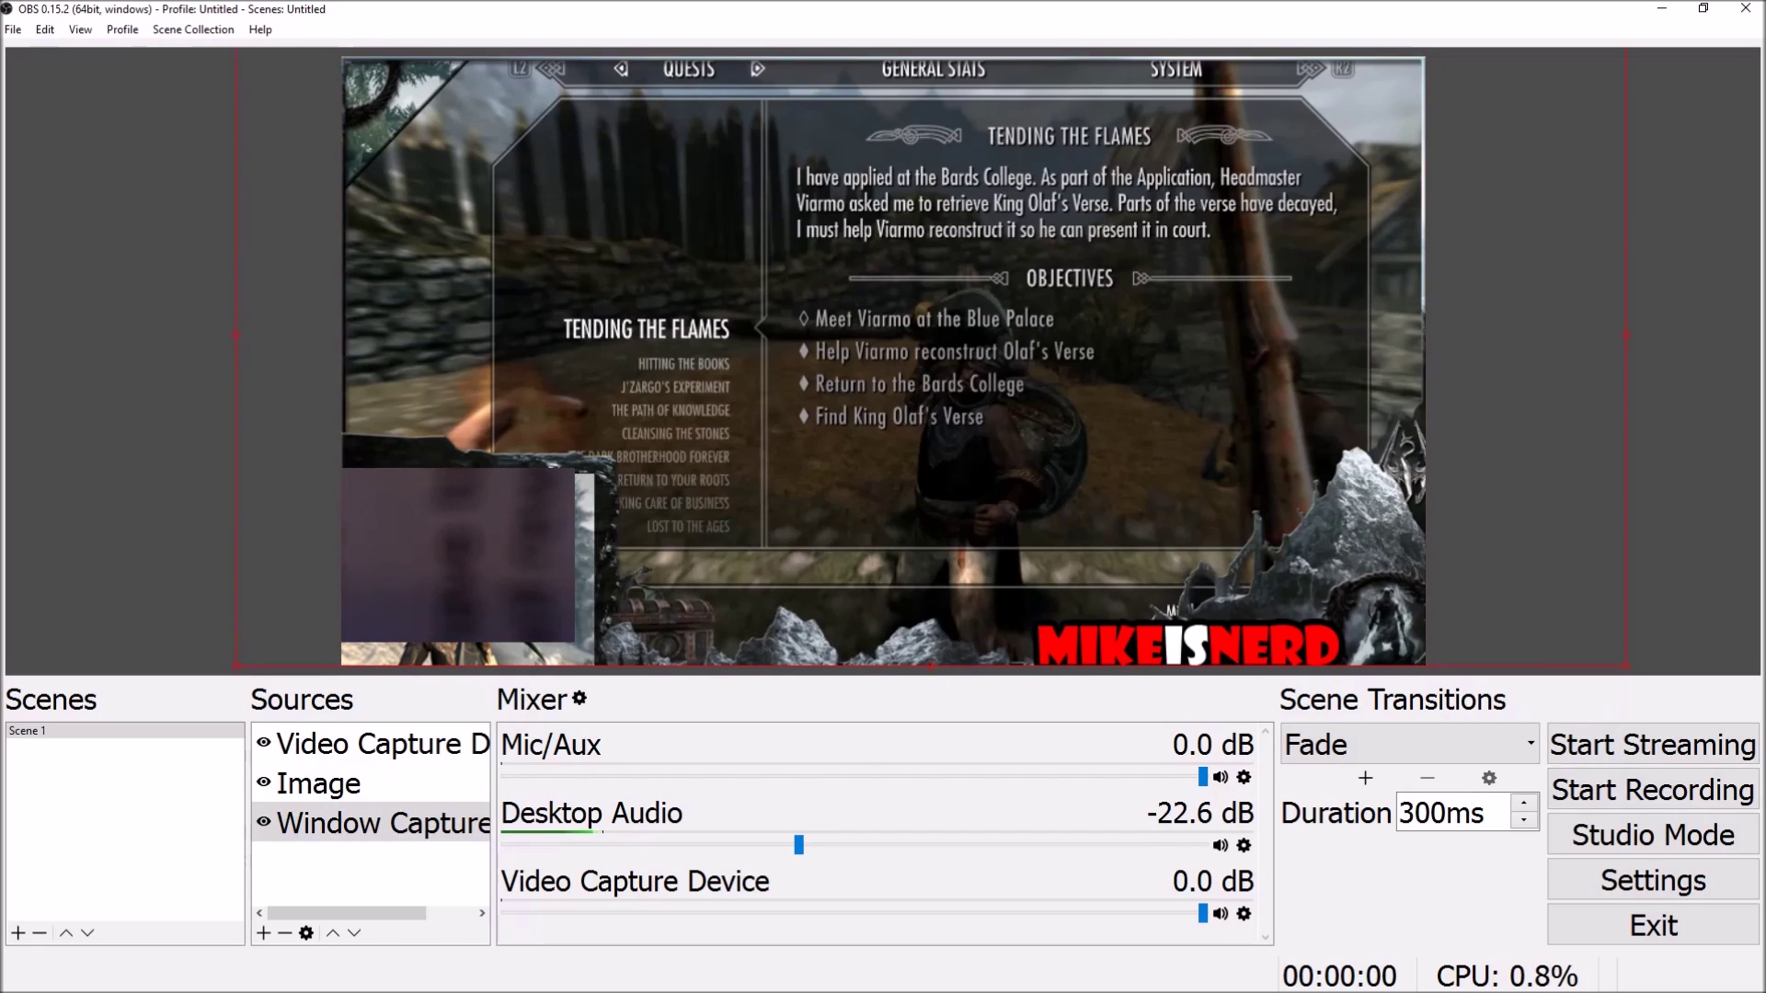
key("Up")
key("Up")
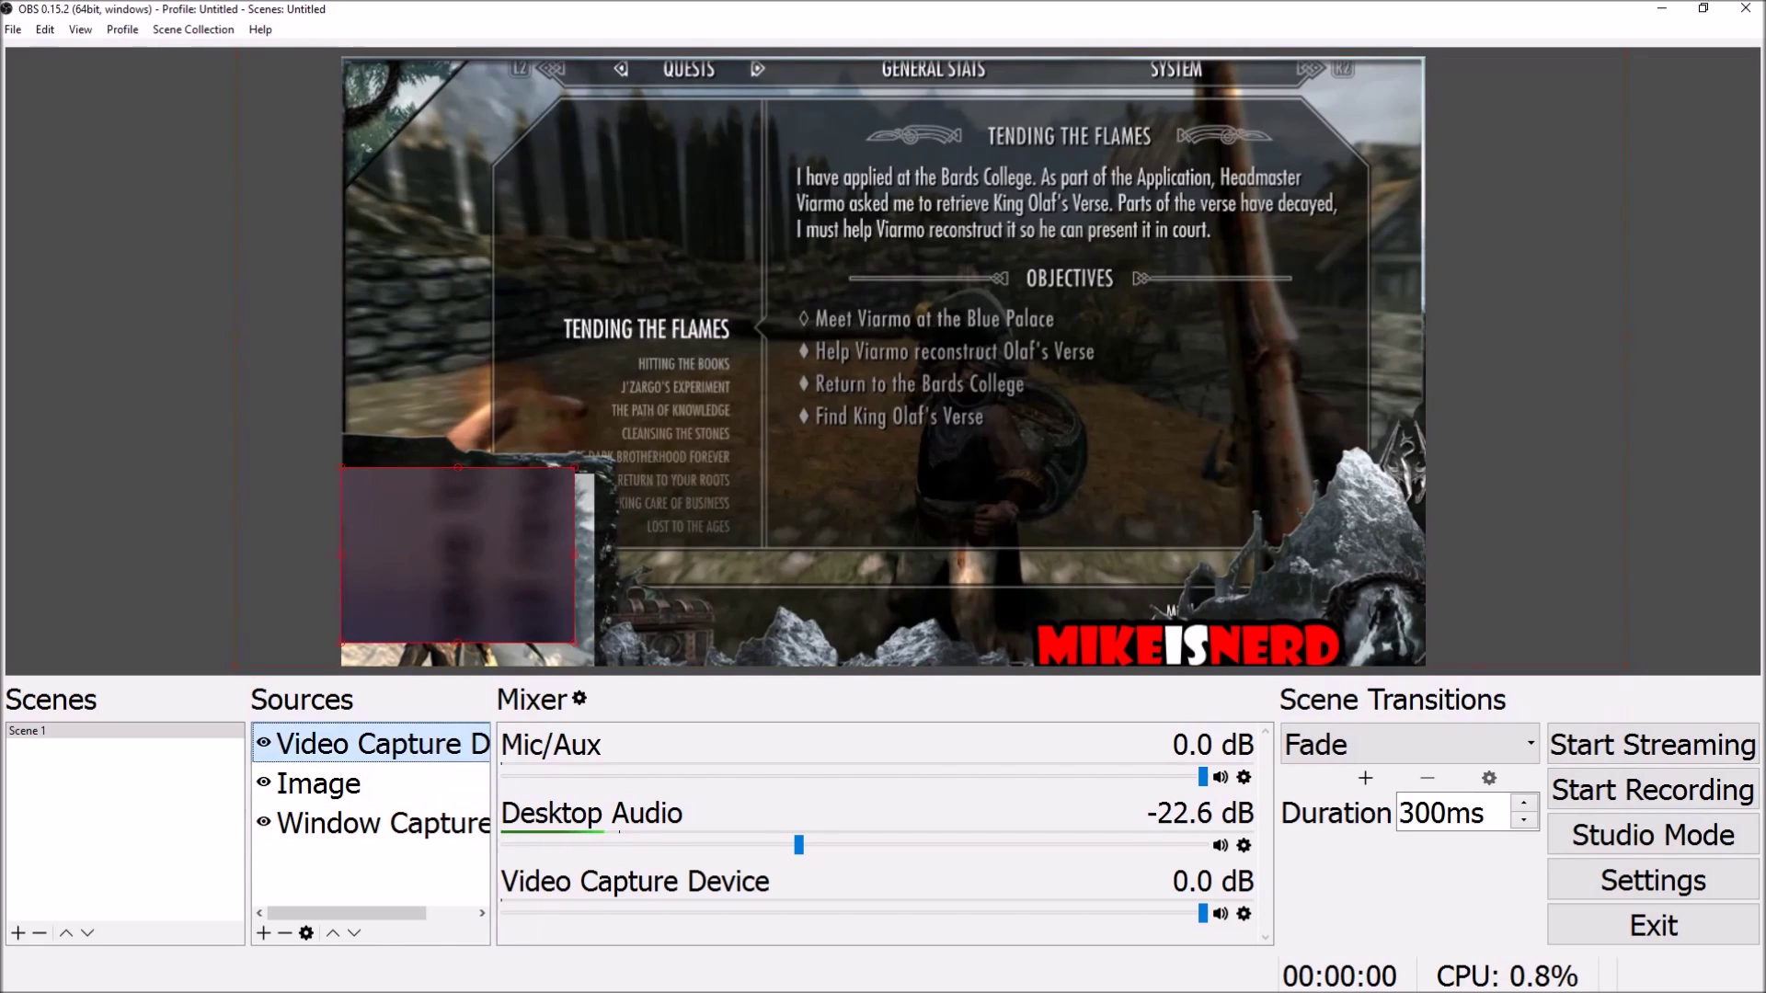
left_click_drag(575, 643, 609, 665)
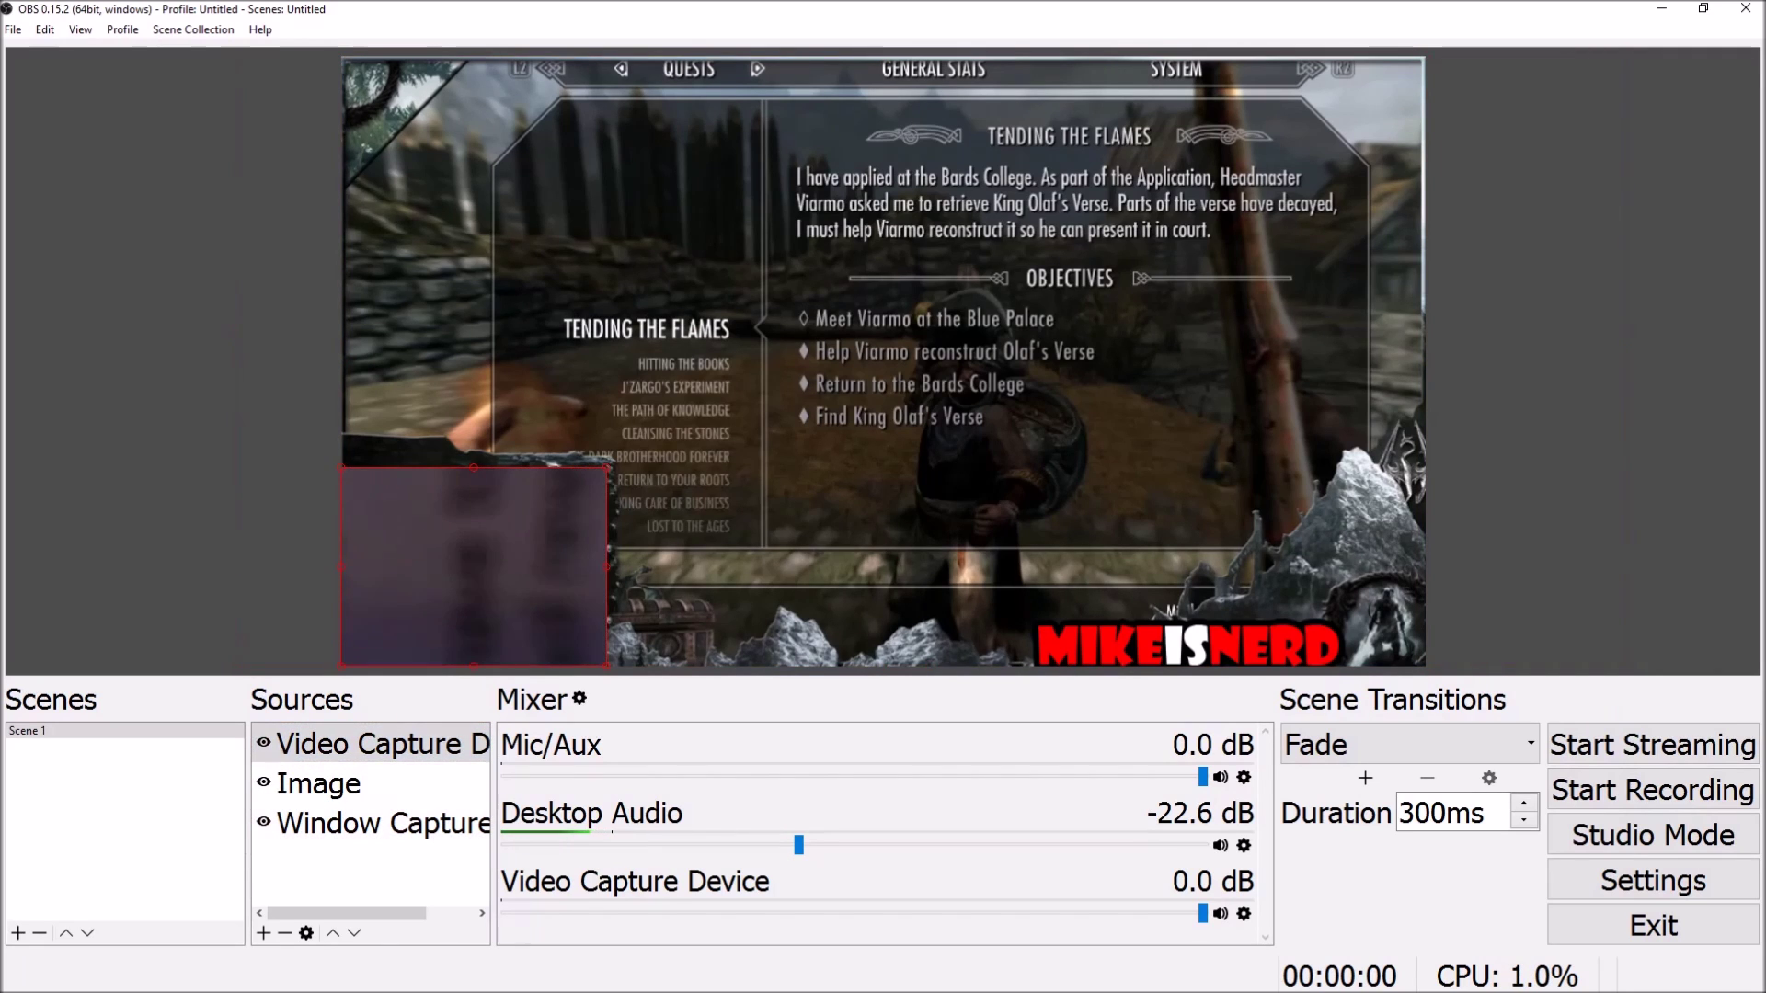
left_click(840, 628)
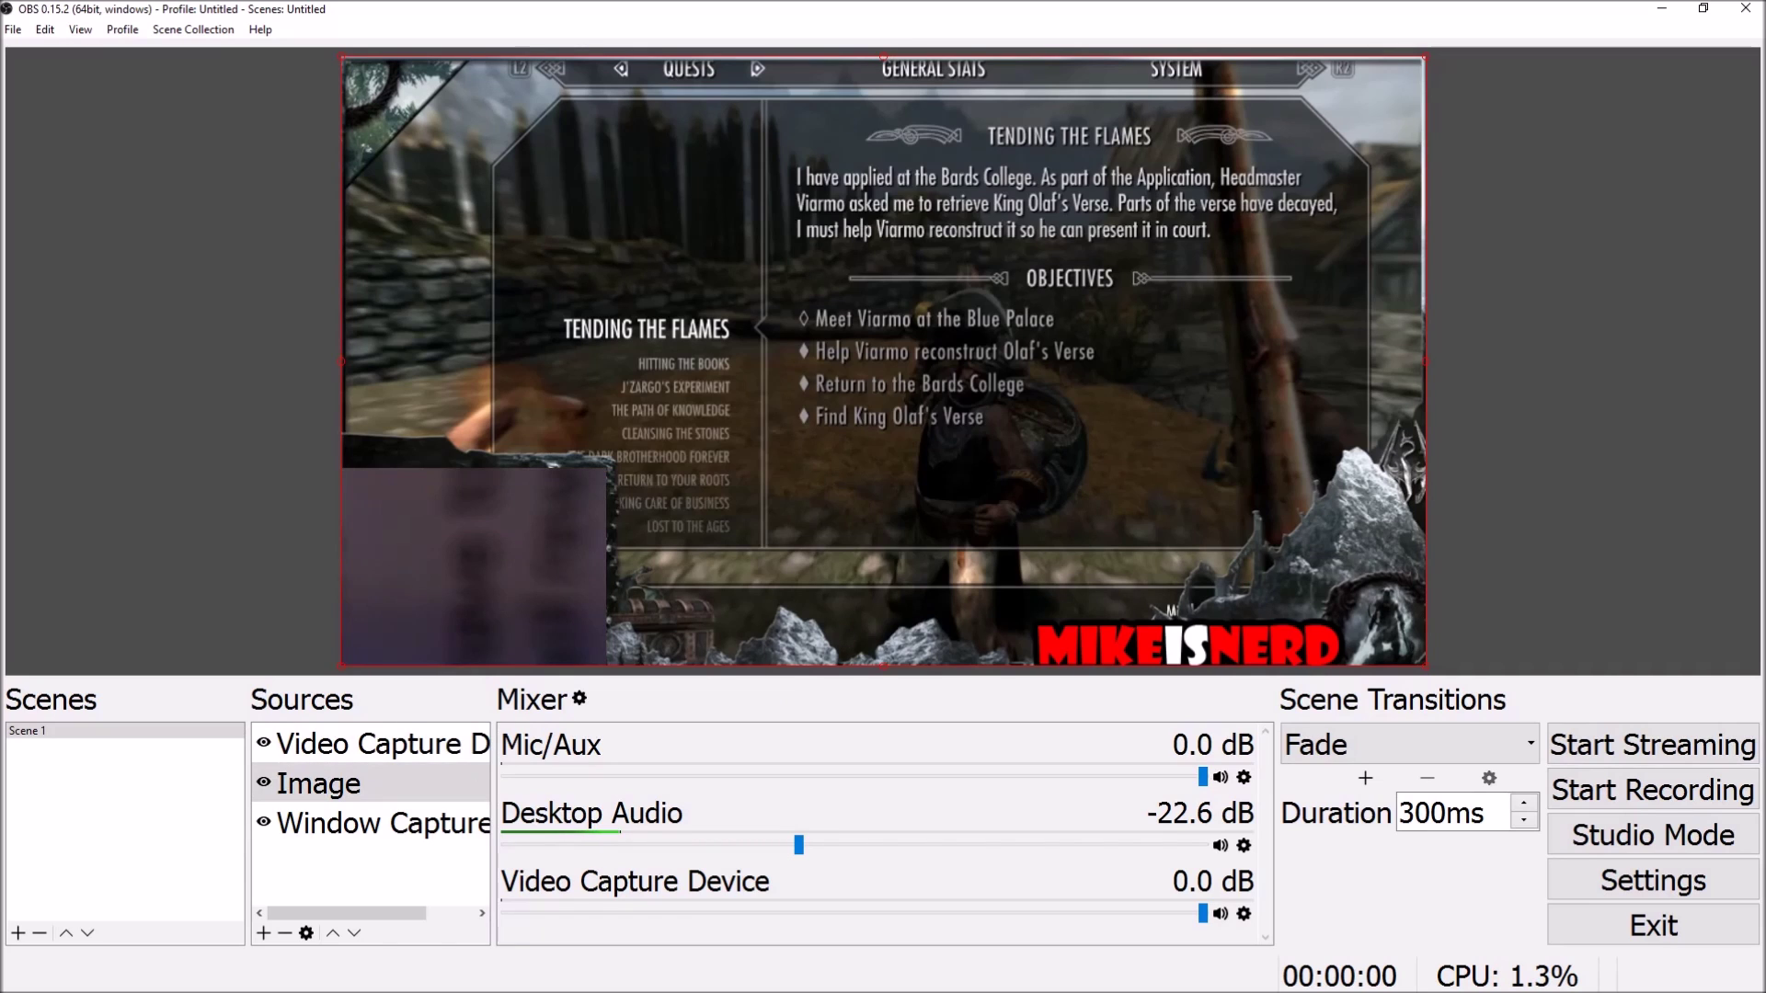